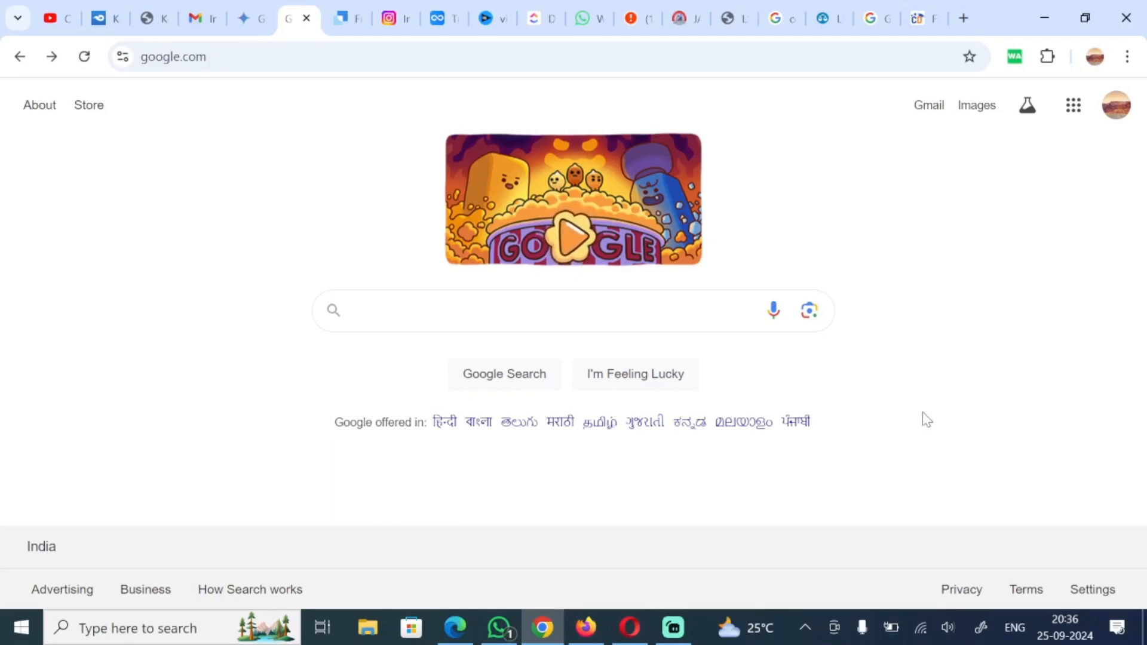
Search Google for "Resume Builder" and open the ResumeBuilder.com result
type("Resume")
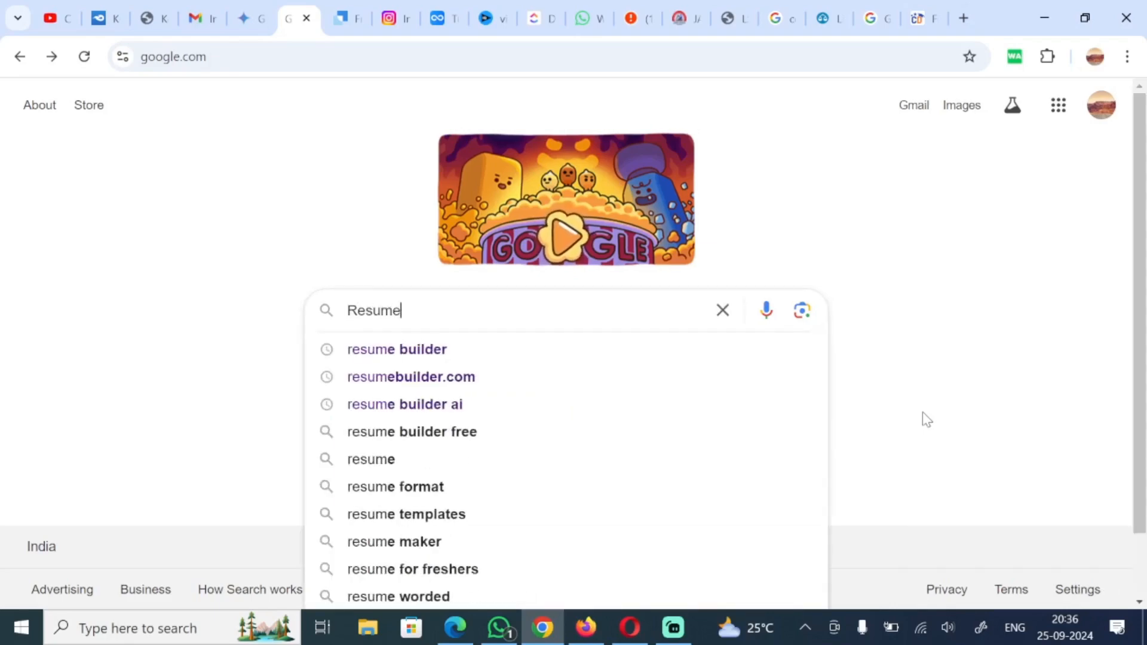
type(" Builder")
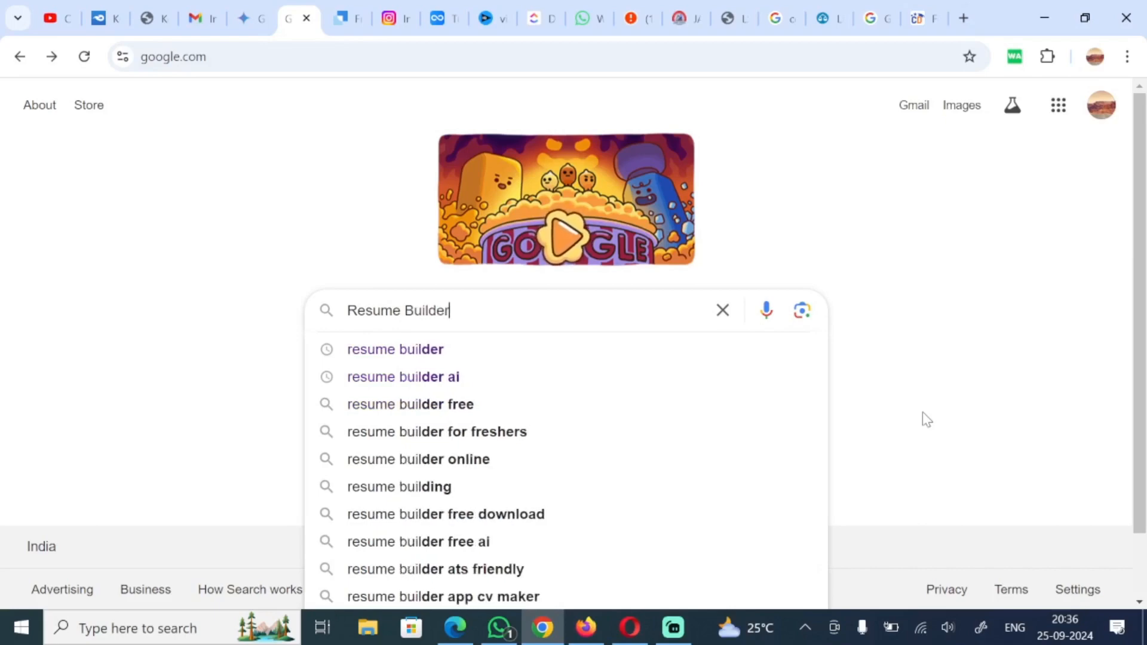
key("Return")
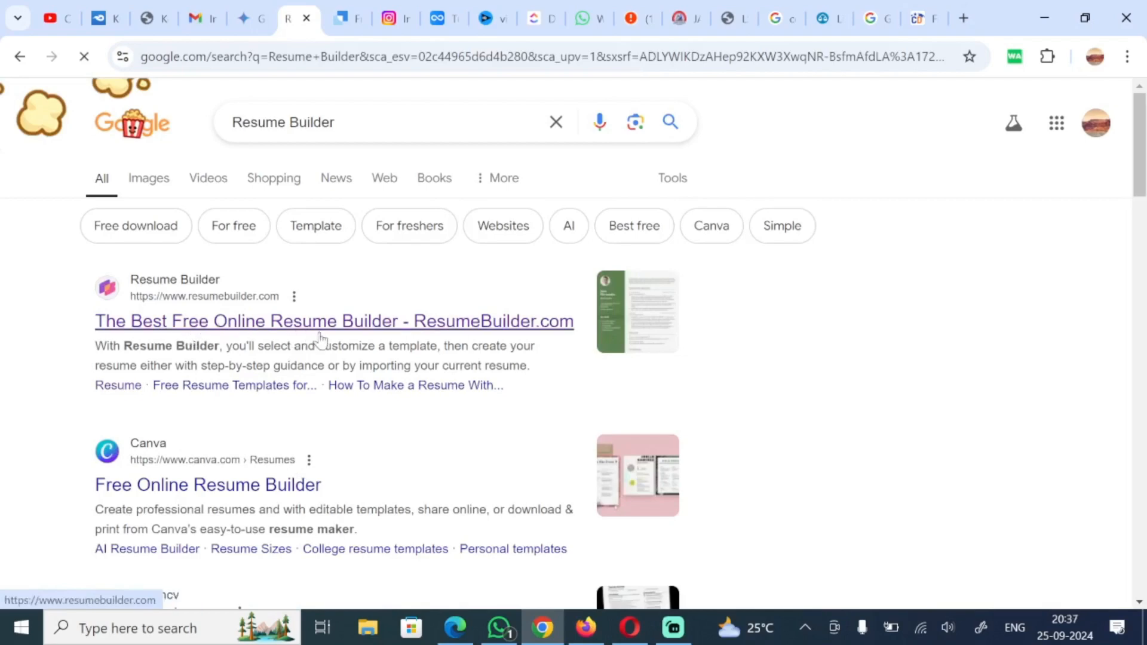
left_click(494, 322)
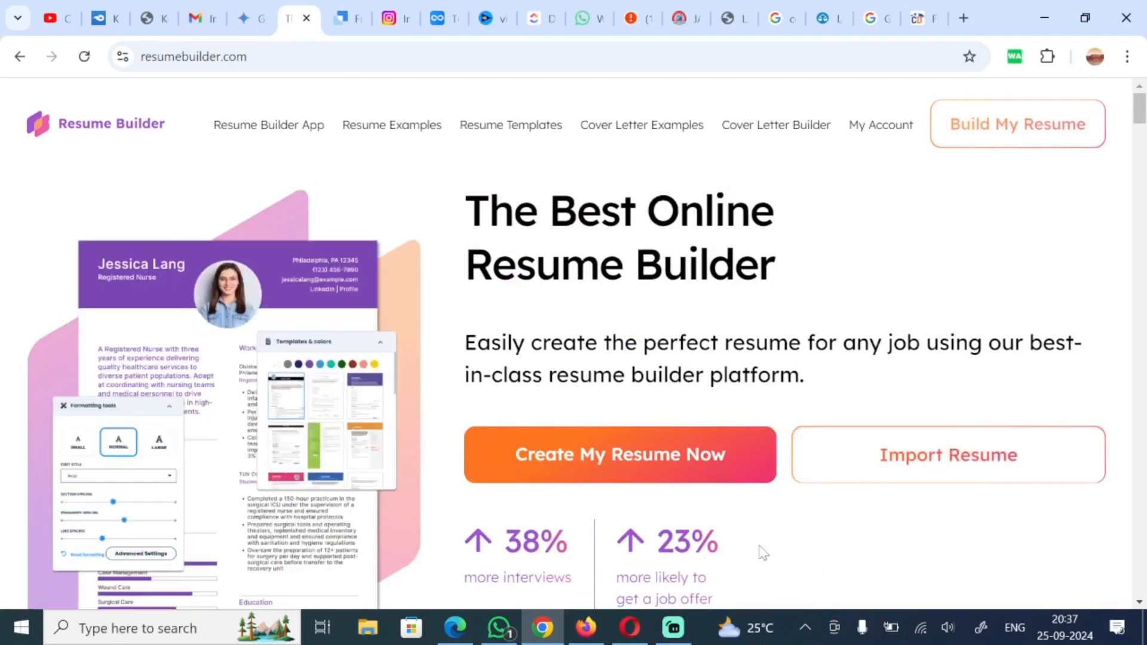
Start creating a resume with No Experience, student status Yes and Bachelors as the education level
left_click(616, 468)
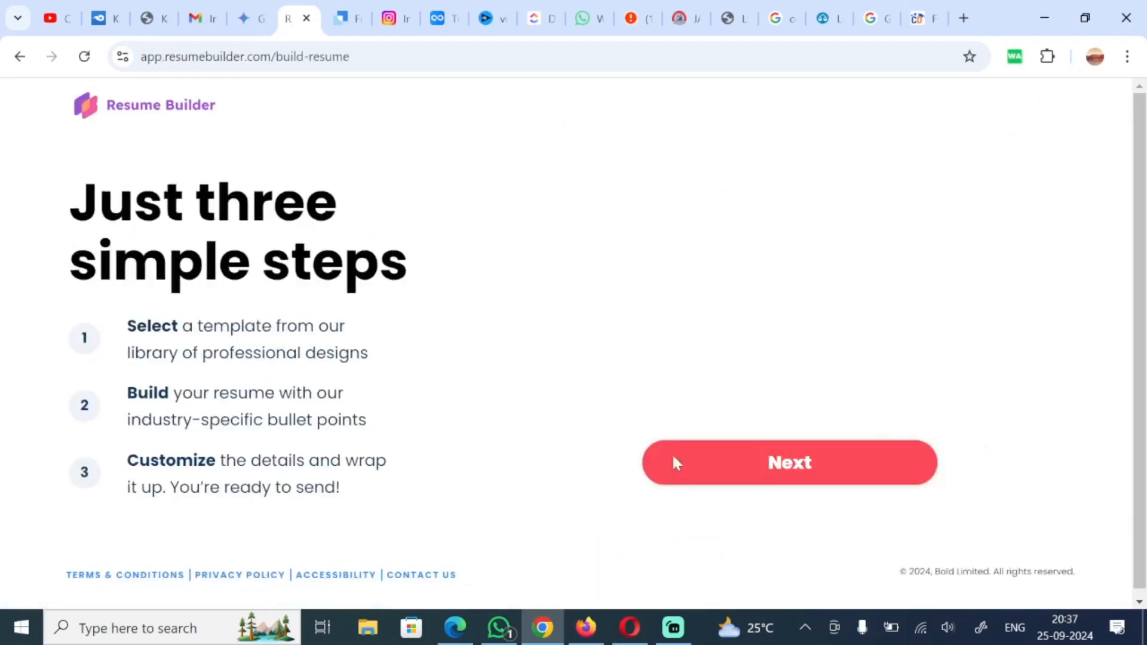
left_click(788, 475)
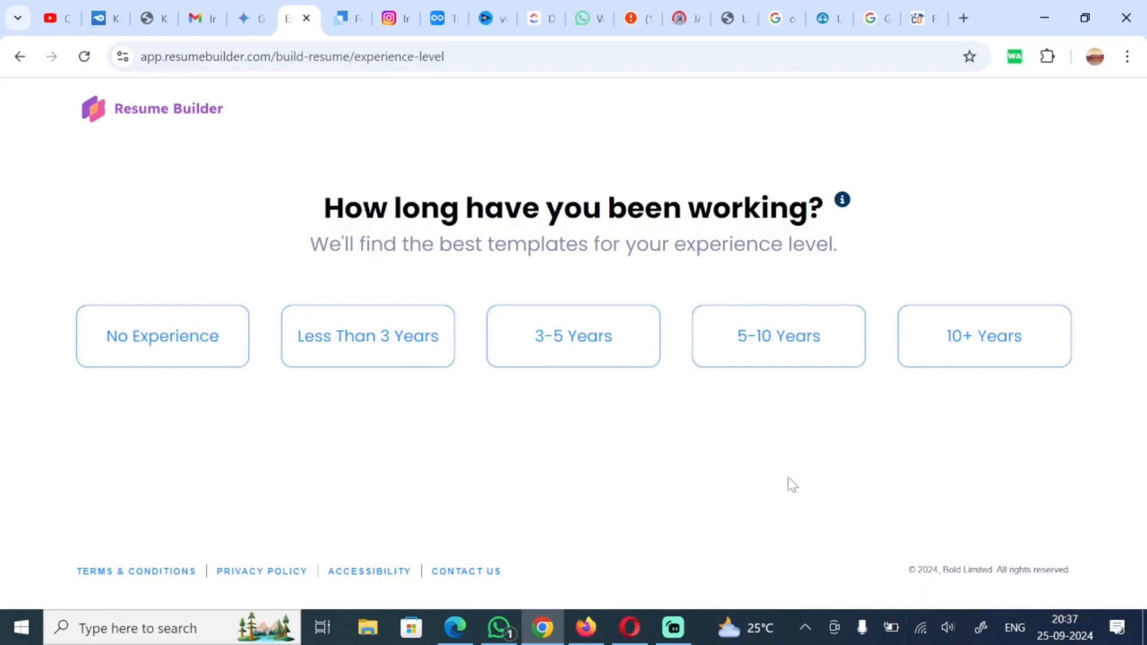
left_click(159, 353)
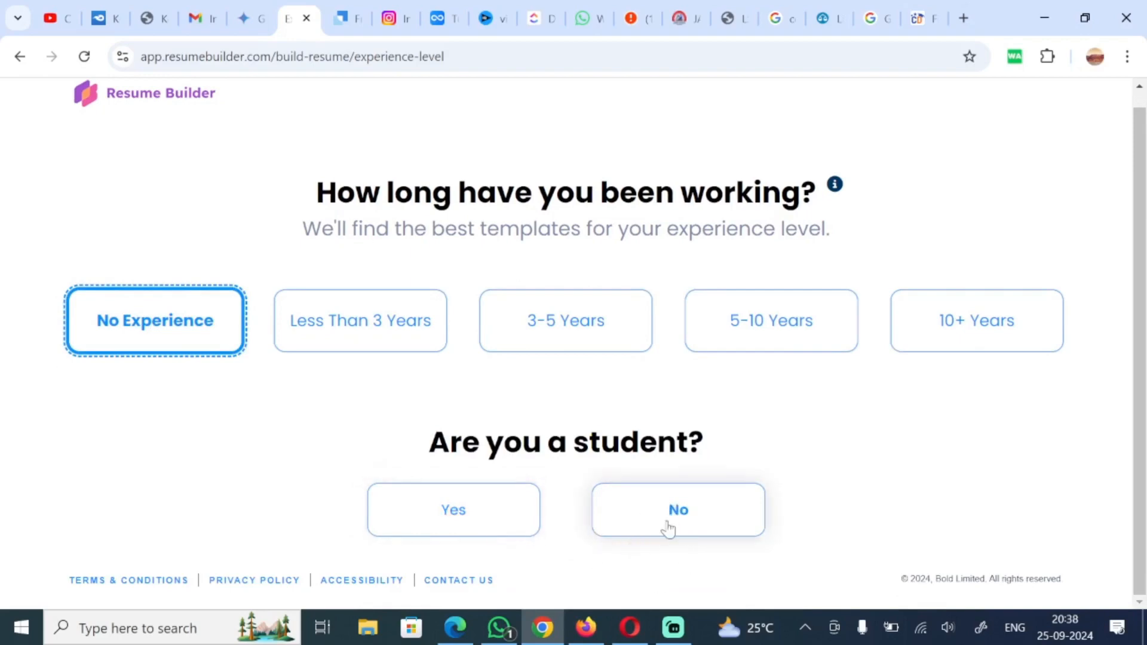
left_click(501, 525)
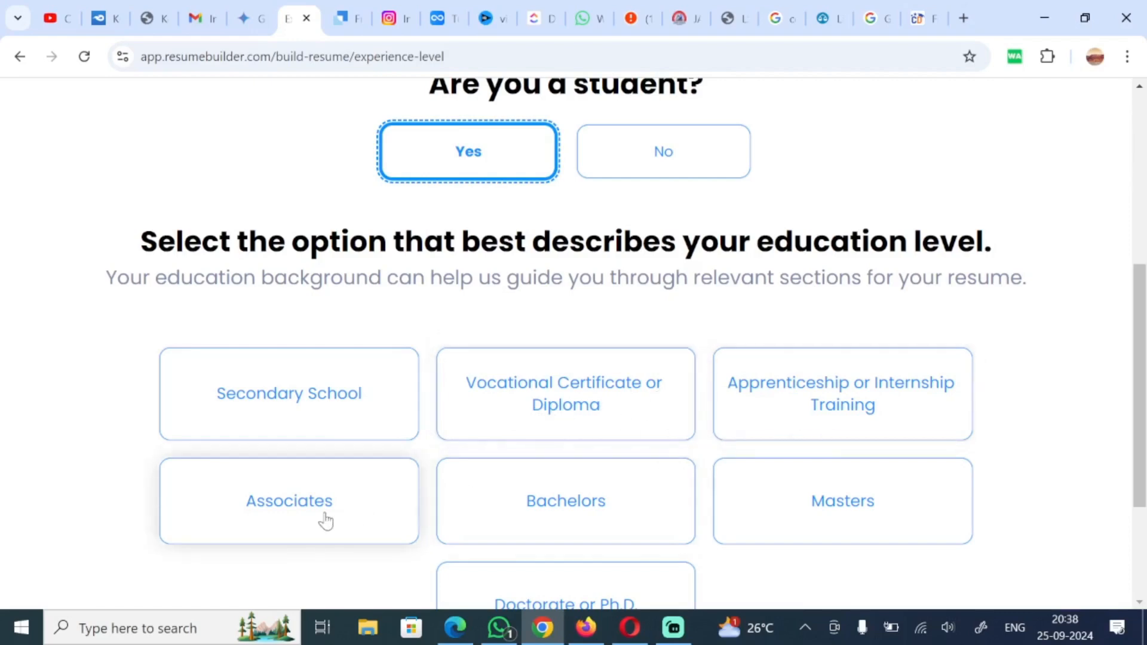
scroll(325, 519, "down", 1)
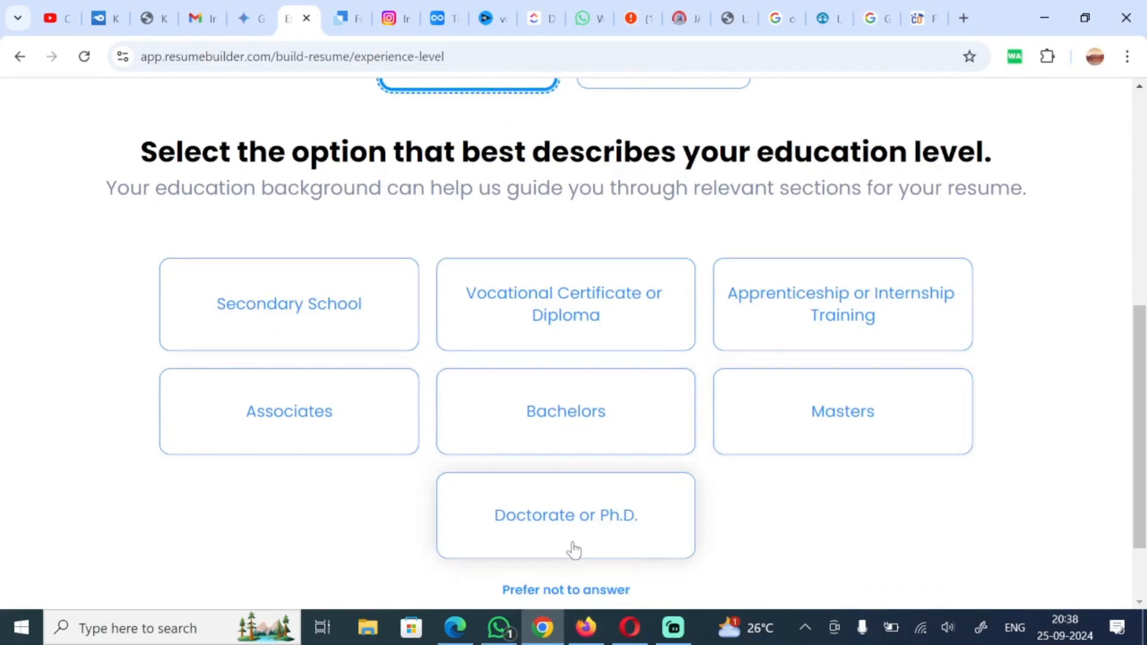
left_click(585, 422)
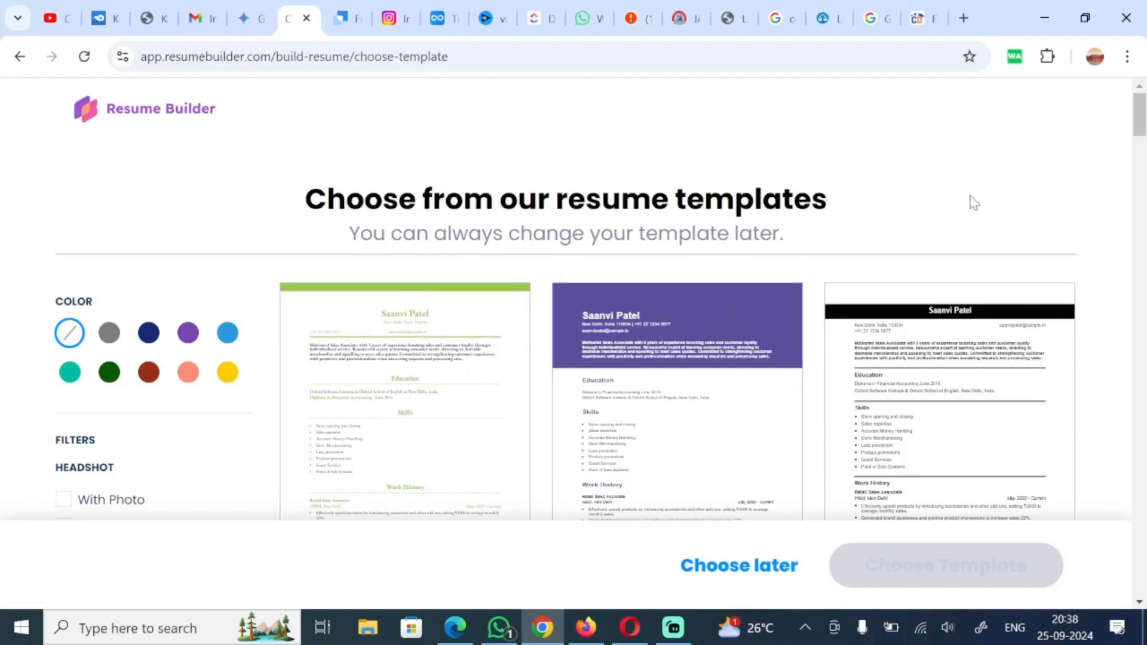
Browse the resume templates and choose the one-column design with a cream header, red right-aligned name and no photo
scroll(970, 204, "down", 6)
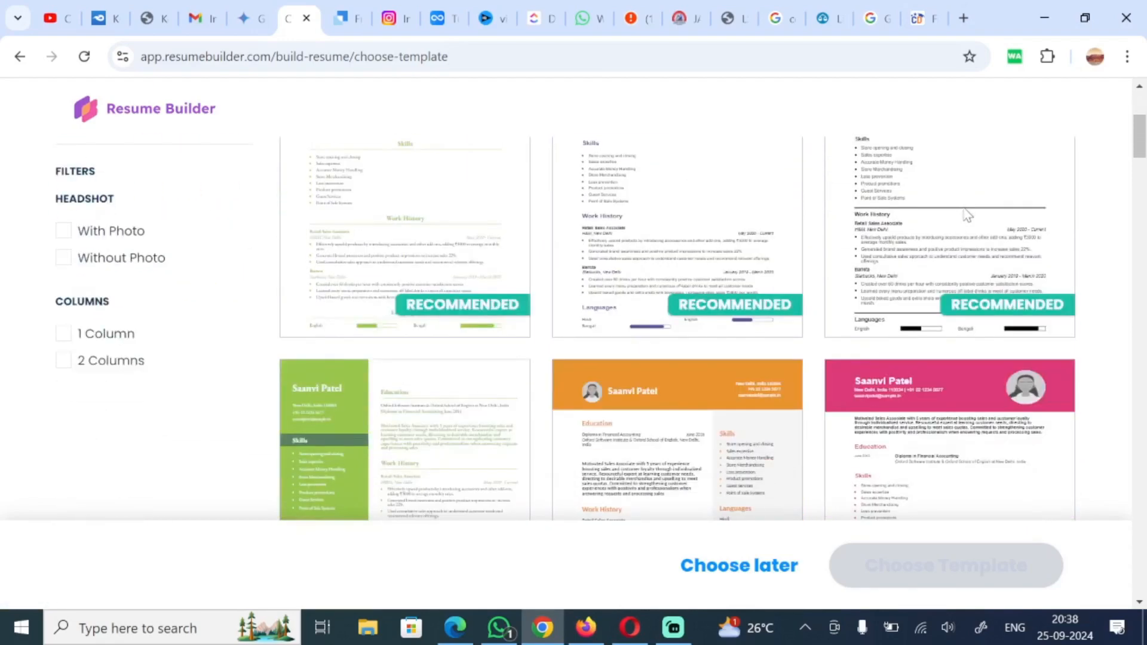
scroll(929, 307, "down", 5)
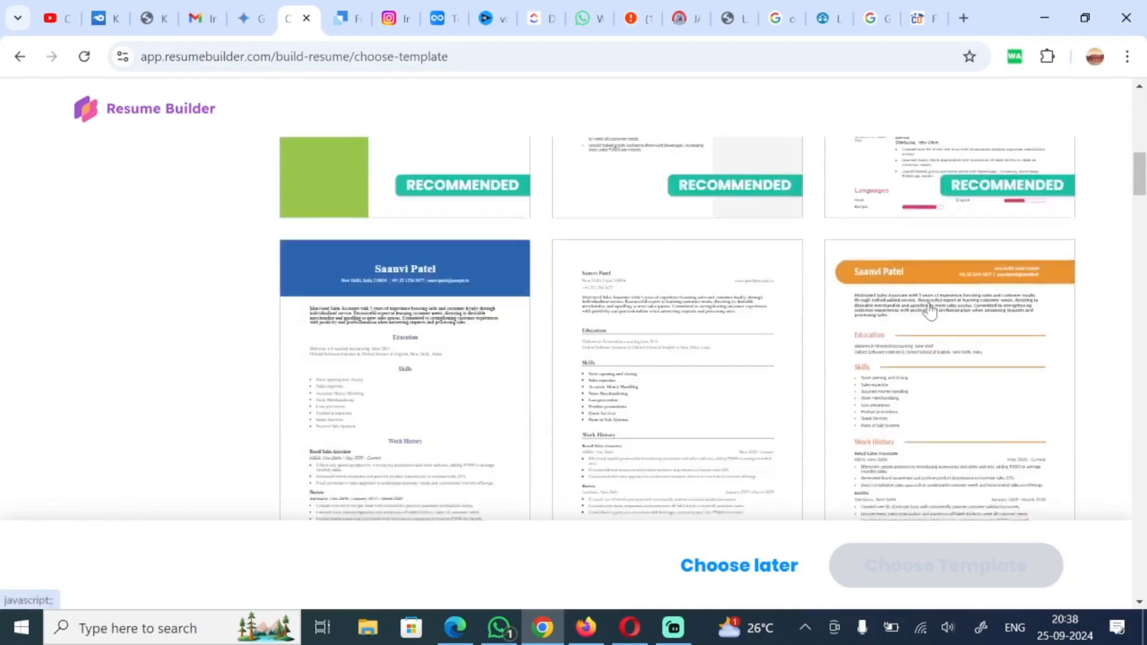
scroll(671, 404, "down", 10)
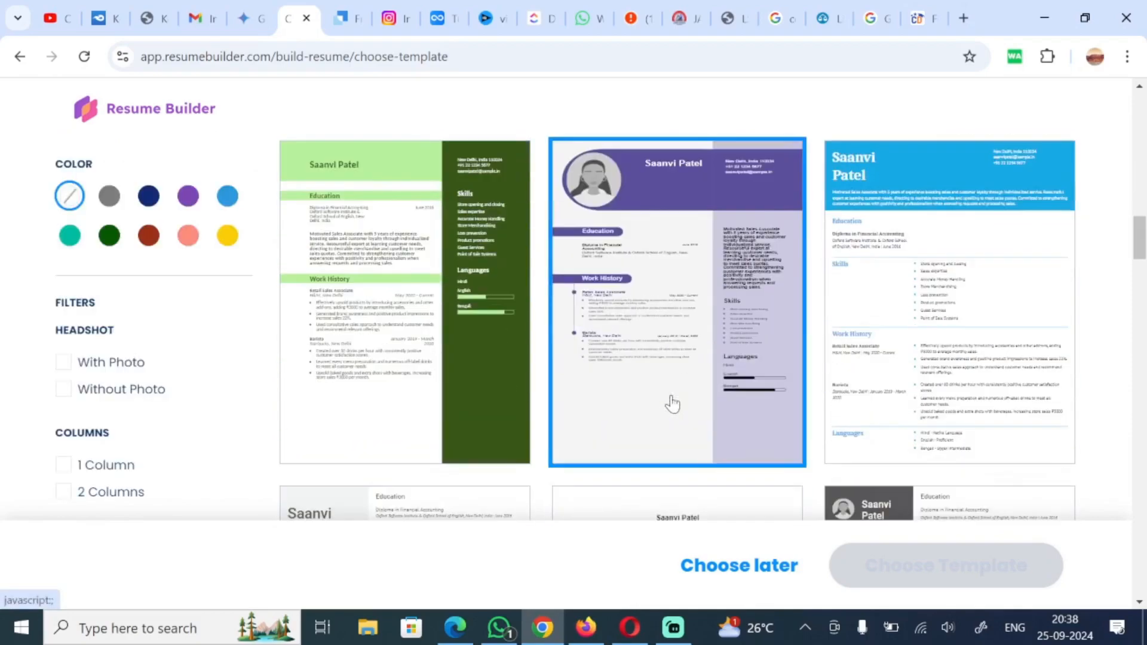
scroll(672, 404, "down", 10)
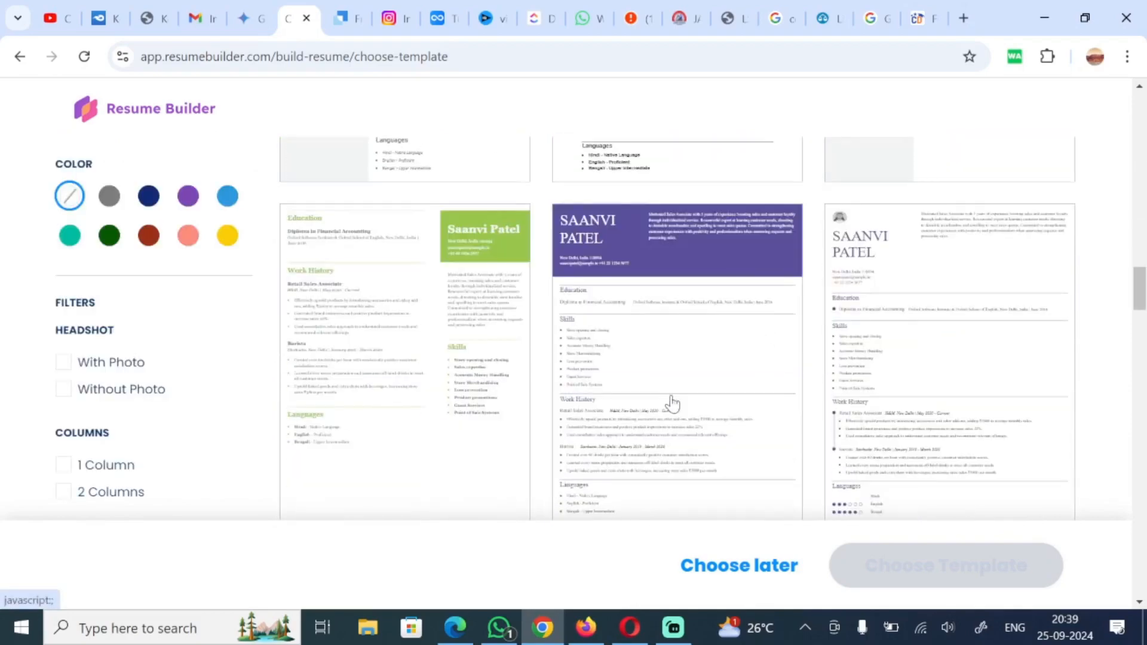
scroll(672, 404, "down", 5)
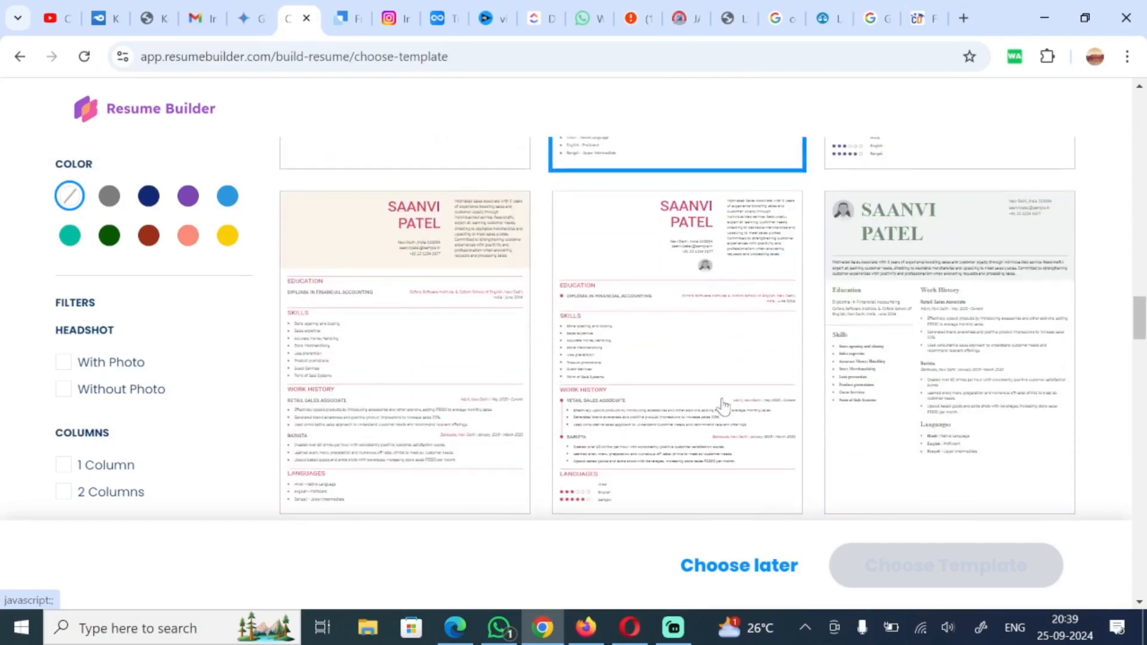
left_click(439, 327)
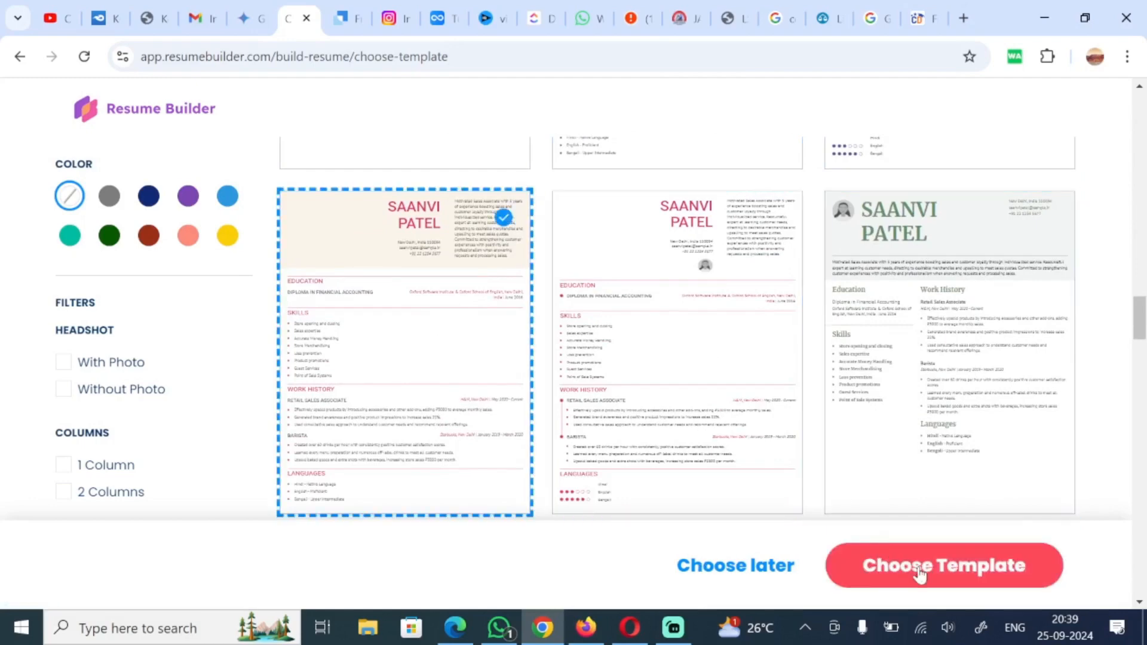
left_click(920, 572)
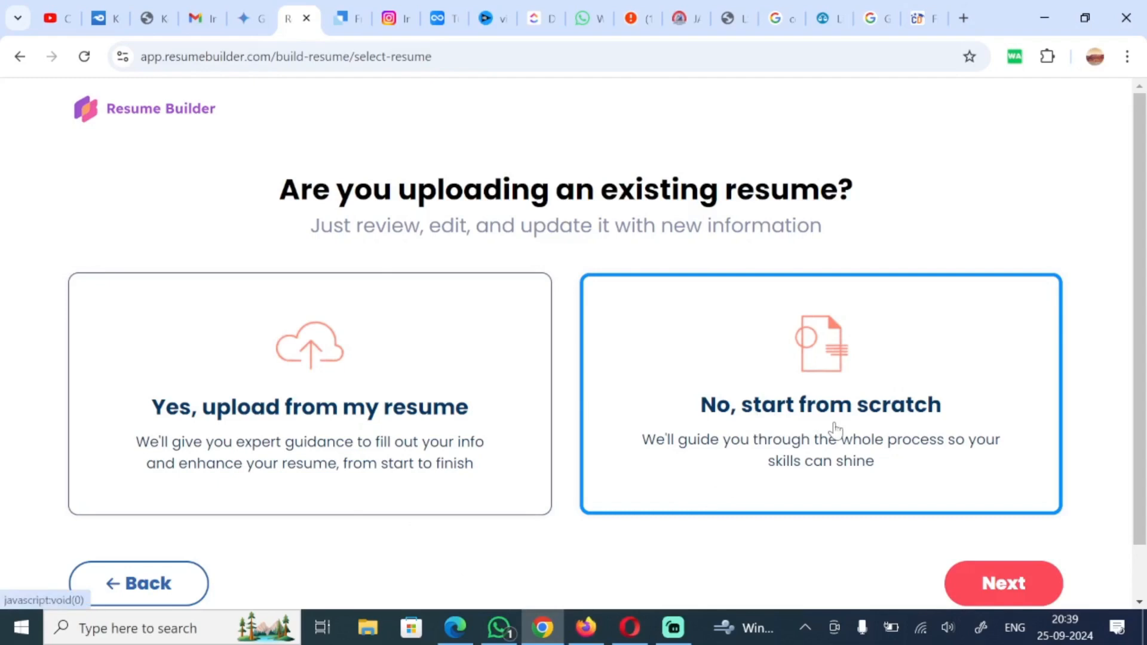
Create a new resume from scratch and accept the prefilled contact details to proceed to Education
left_click(1001, 587)
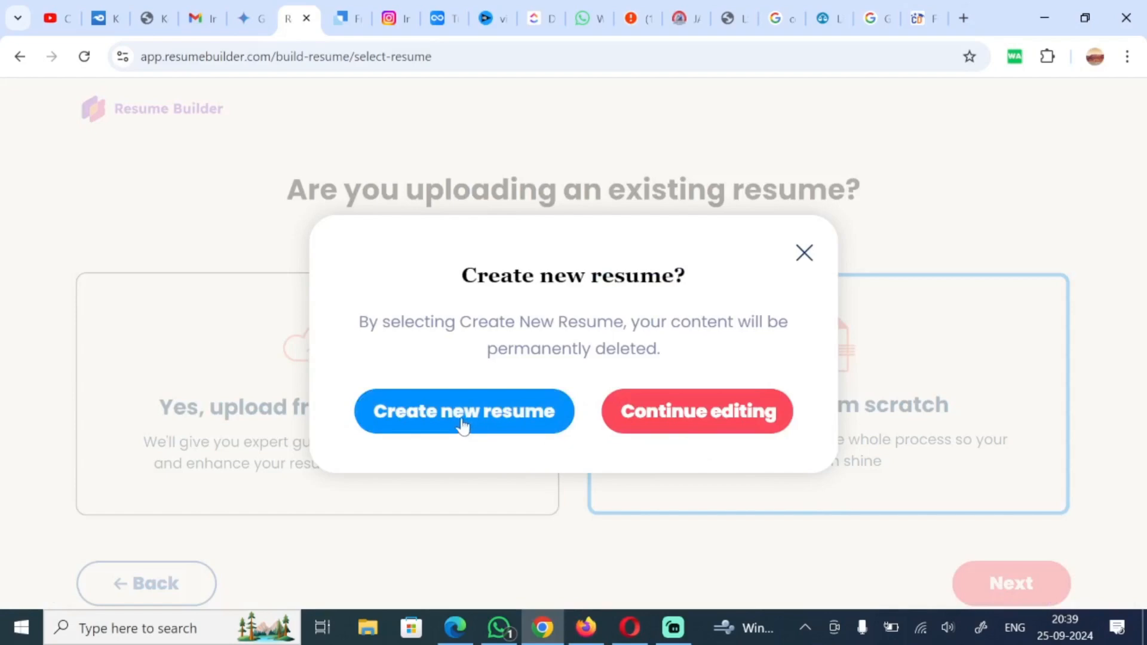
left_click(463, 424)
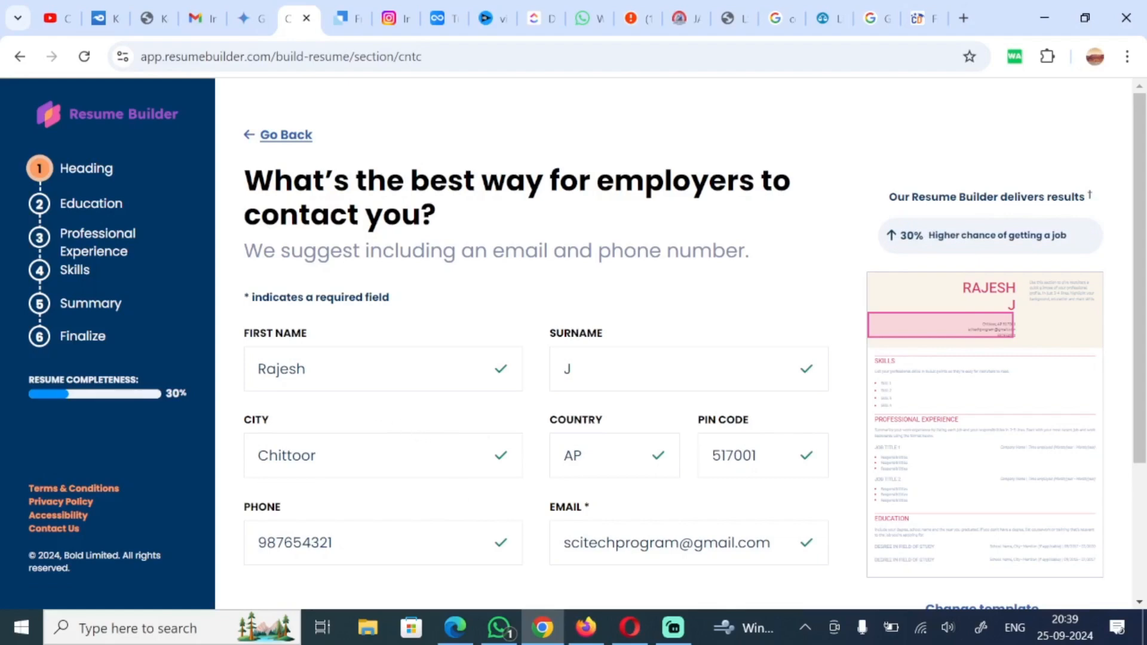
scroll(515, 402, "down", 2)
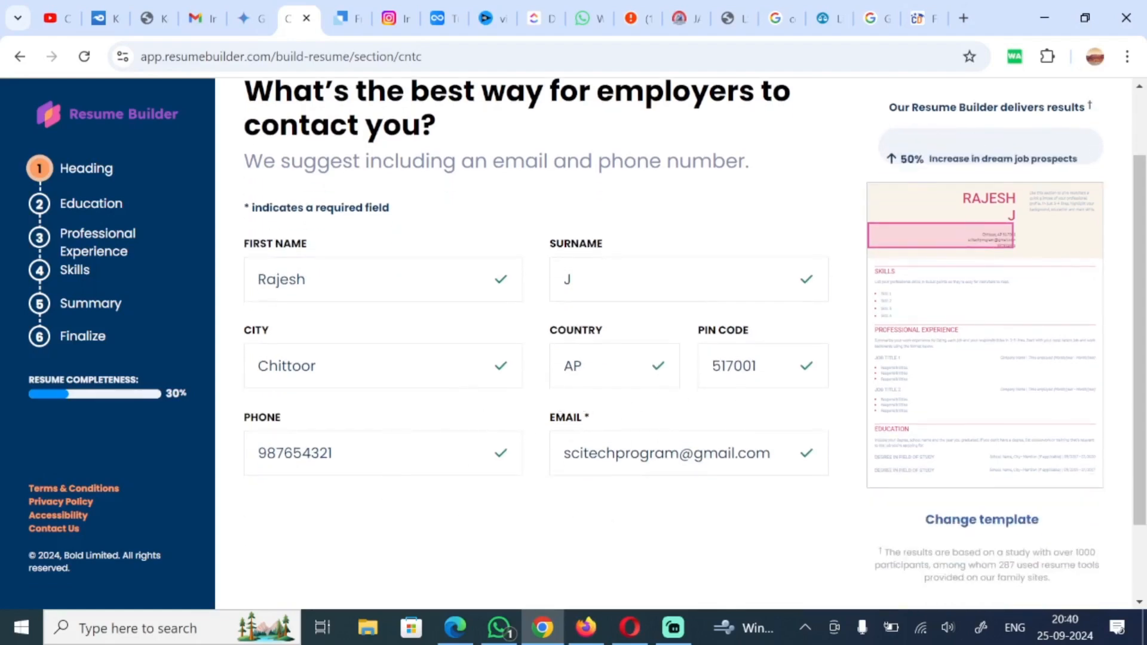
scroll(615, 456, "down", 2)
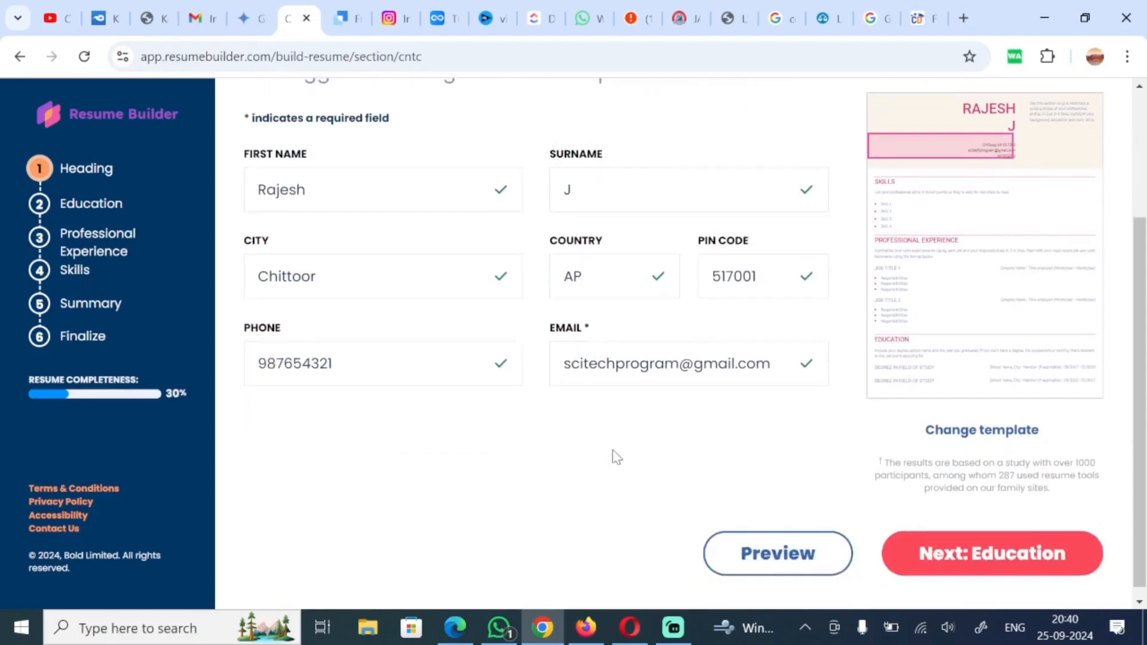
left_click(1007, 550)
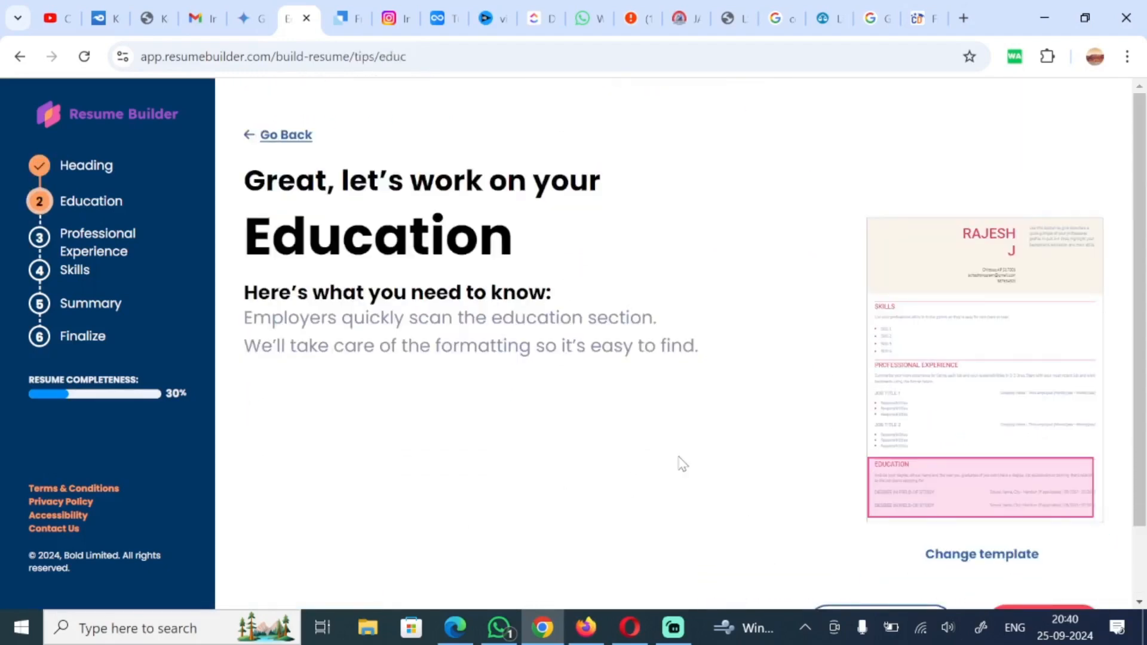
Look through the education form and its degree options, then continue with all education fields left blank
scroll(679, 460, "down", 2)
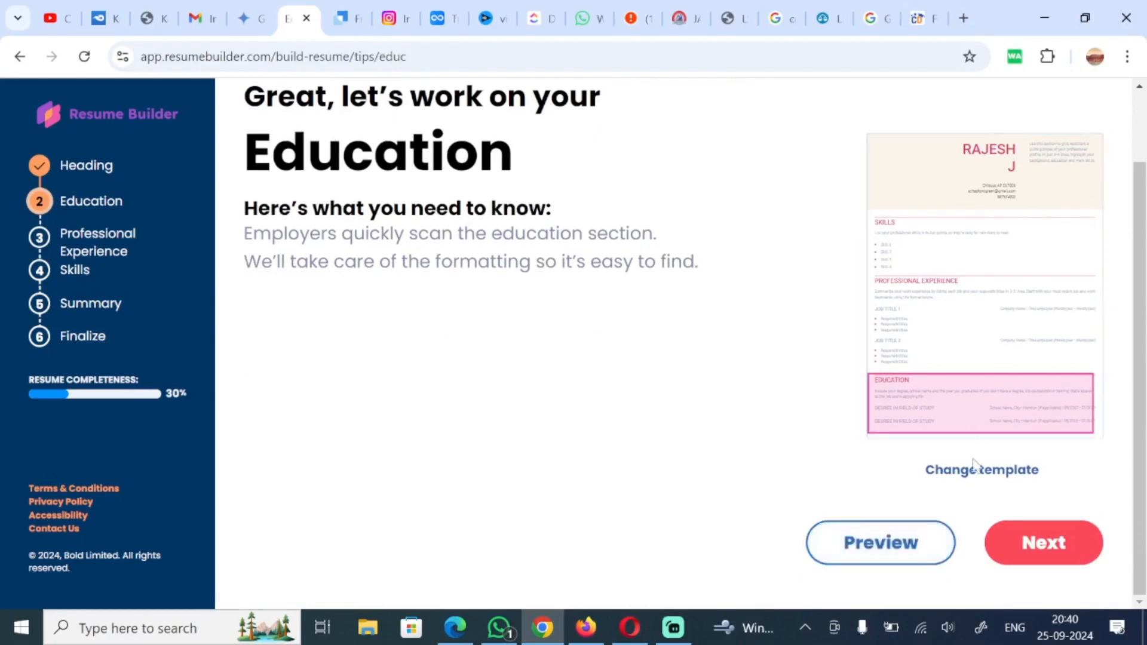
left_click(1055, 544)
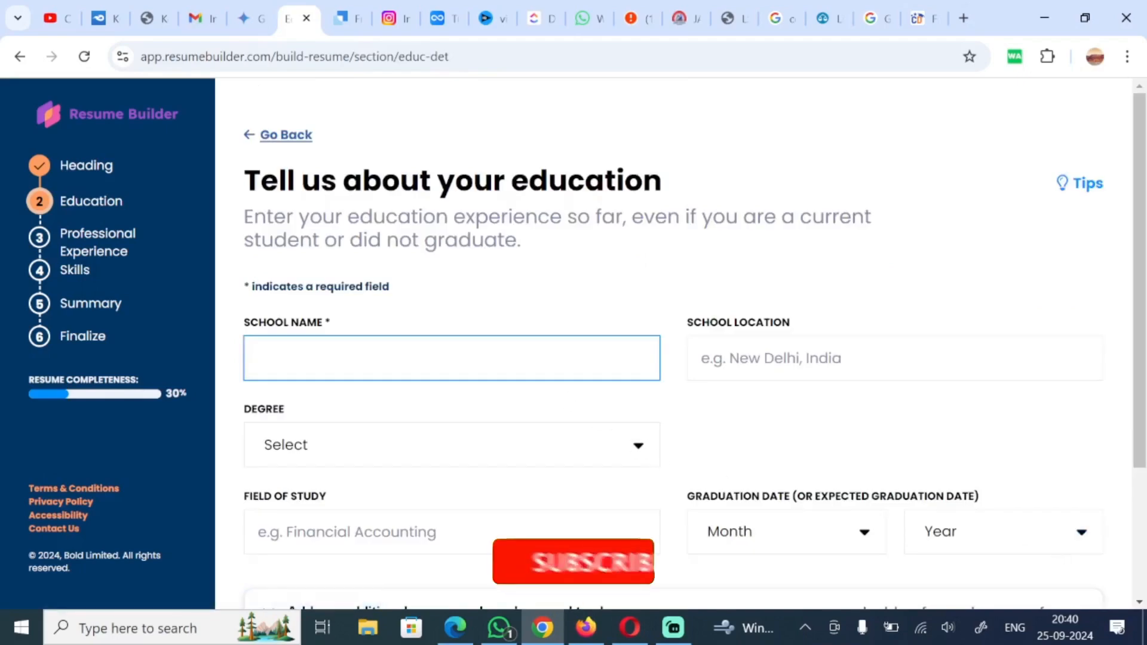
scroll(540, 386, "down", 1)
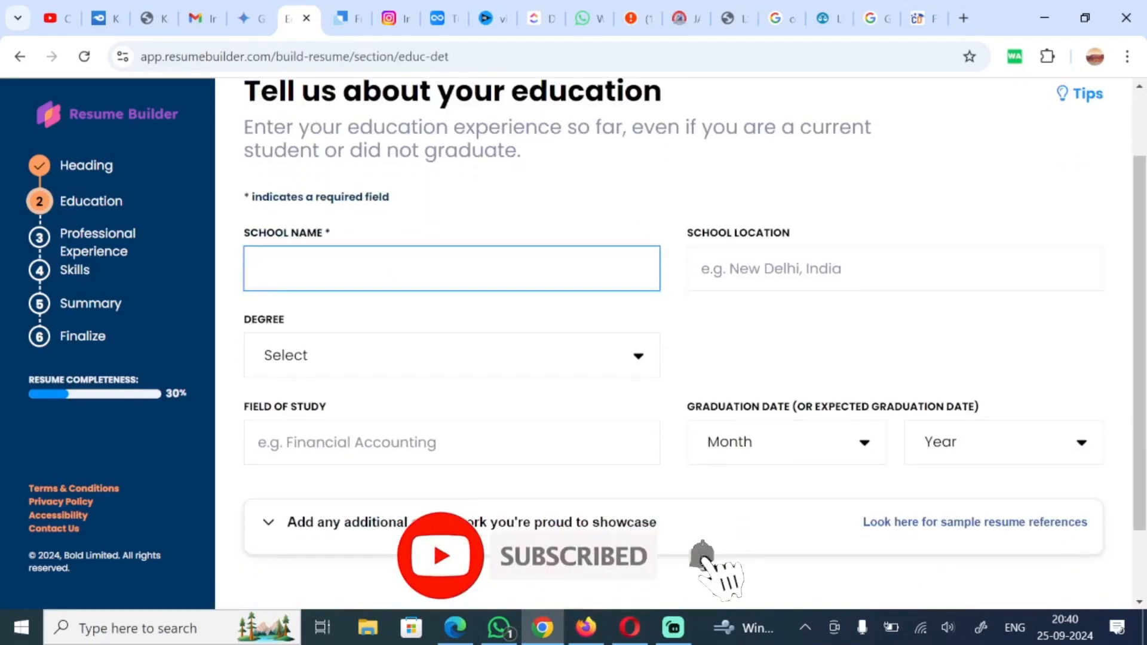
scroll(540, 404, "down", 1)
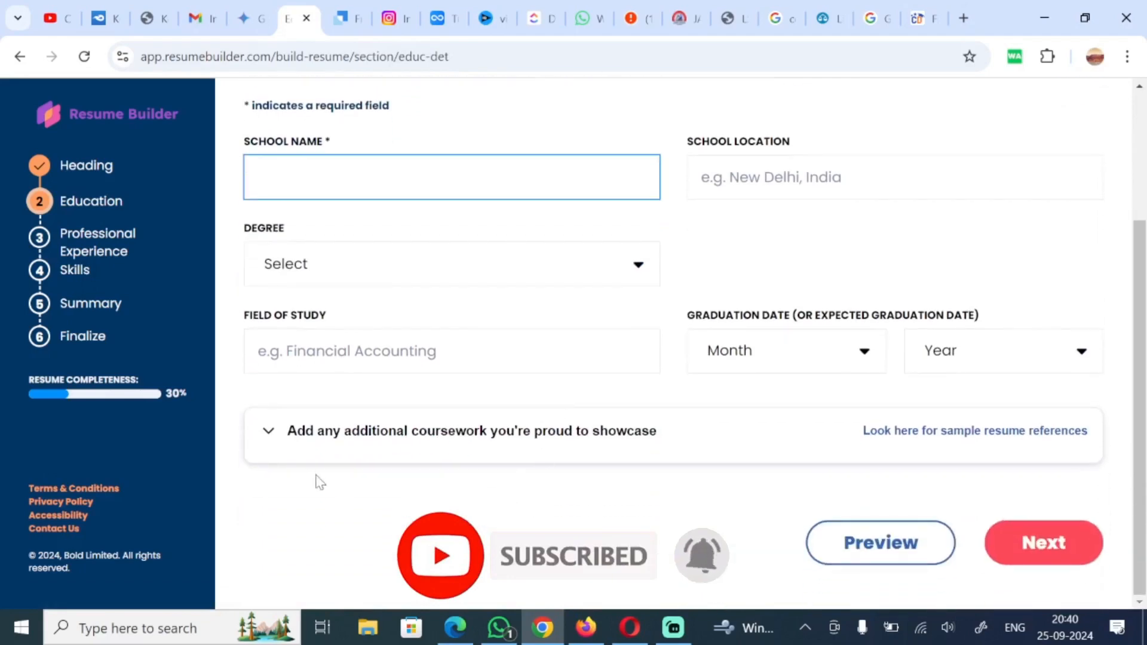
scroll(532, 399, "up", 1)
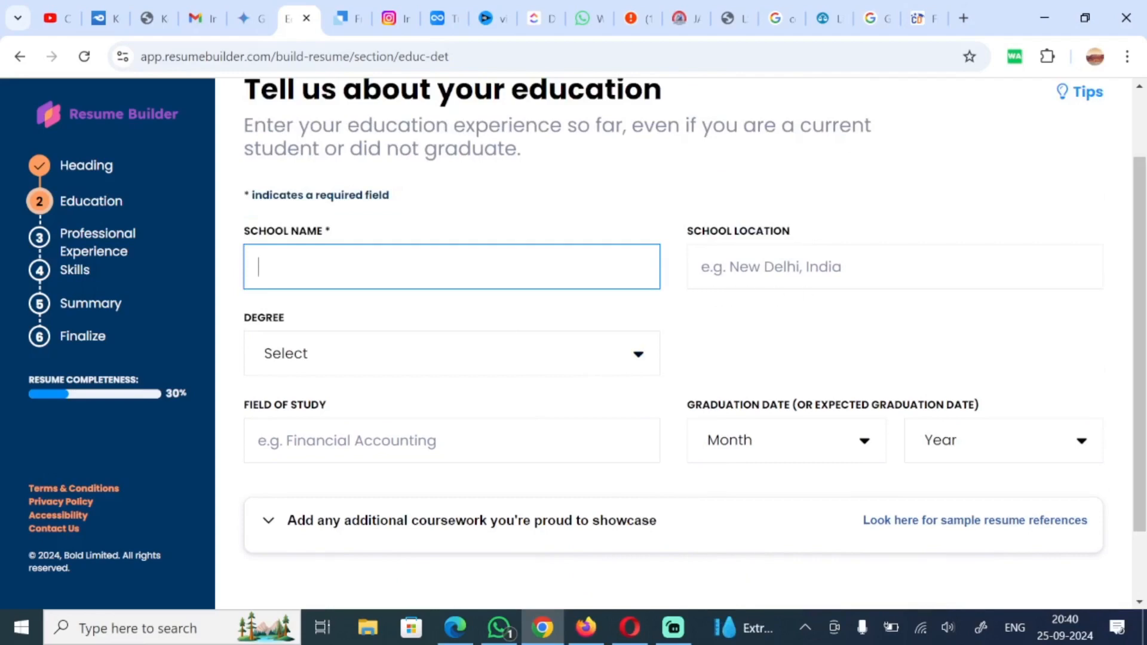
left_click(580, 366)
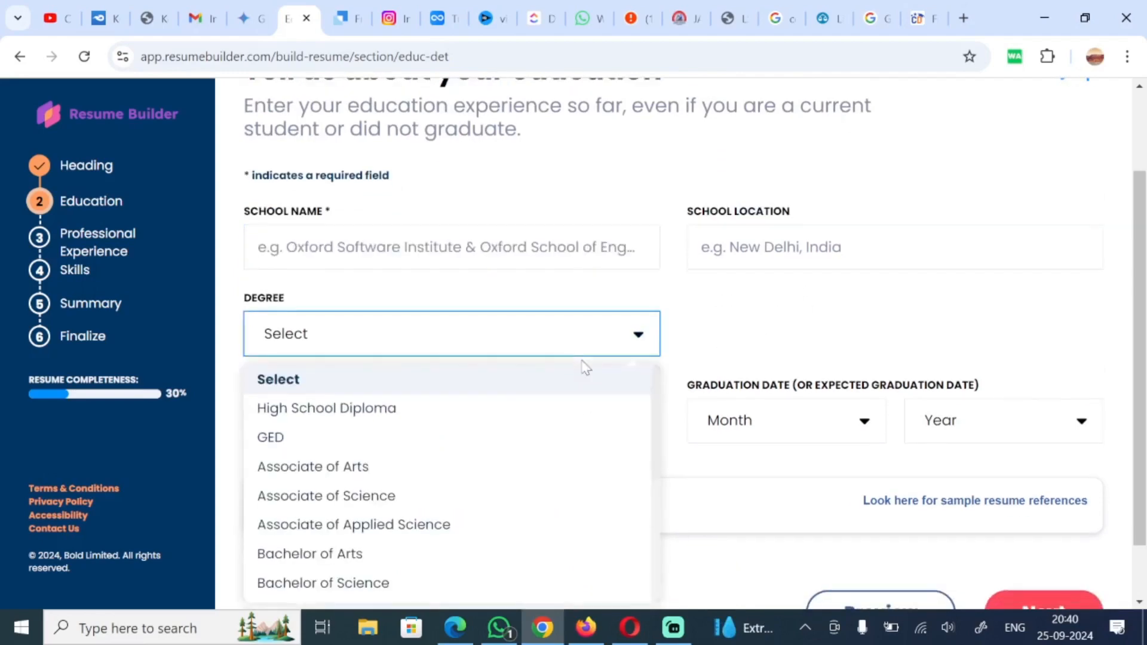
left_click(776, 325)
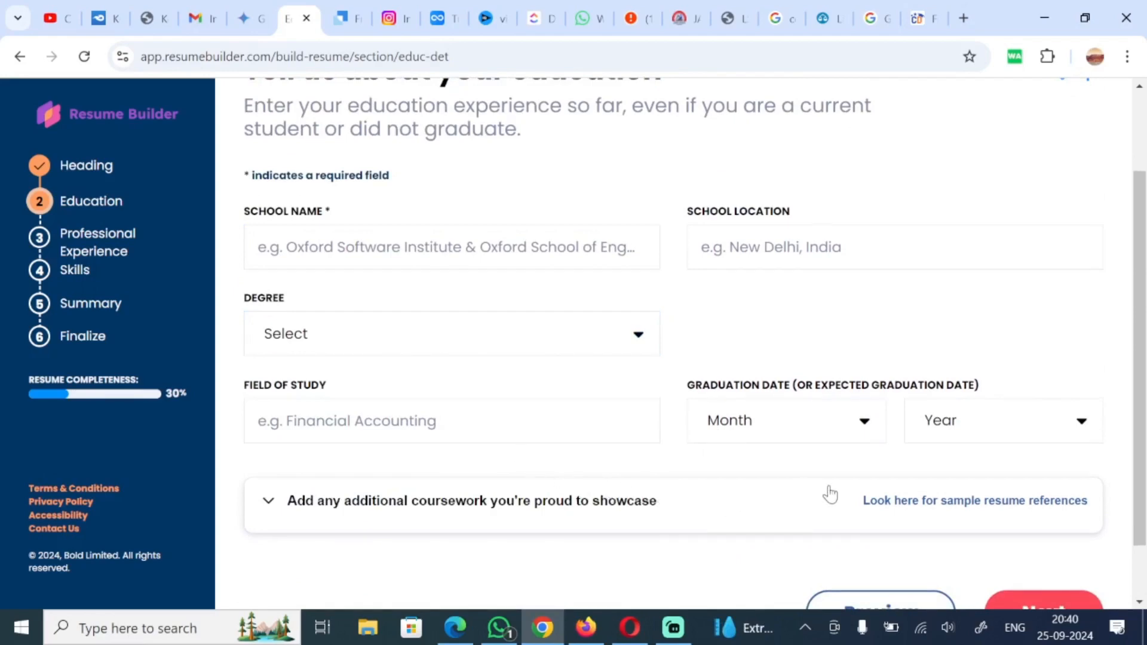
scroll(827, 492, "down", 2)
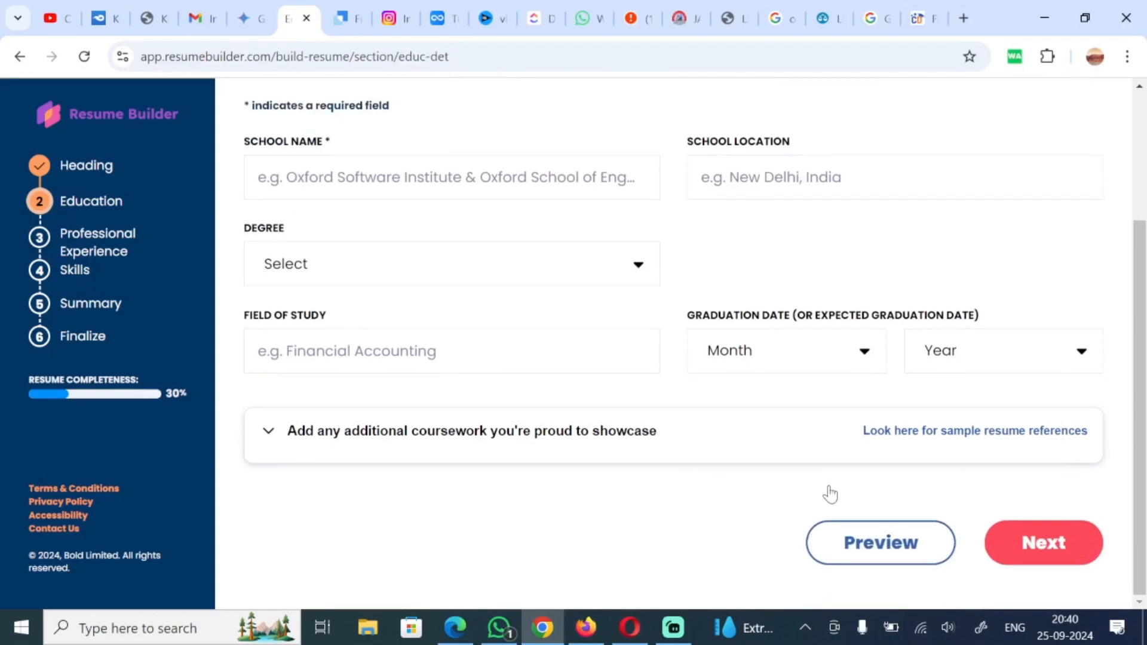
left_click(1041, 543)
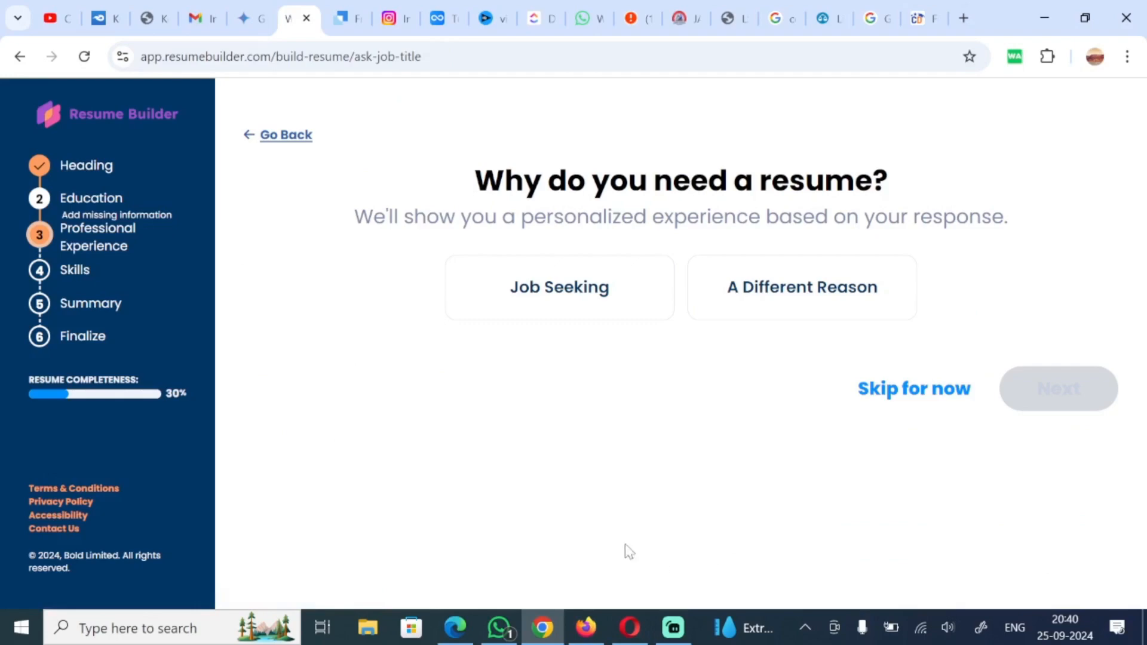
Set Job Seeking as the reason for the resume and proceed past the Experience introduction
left_click(552, 302)
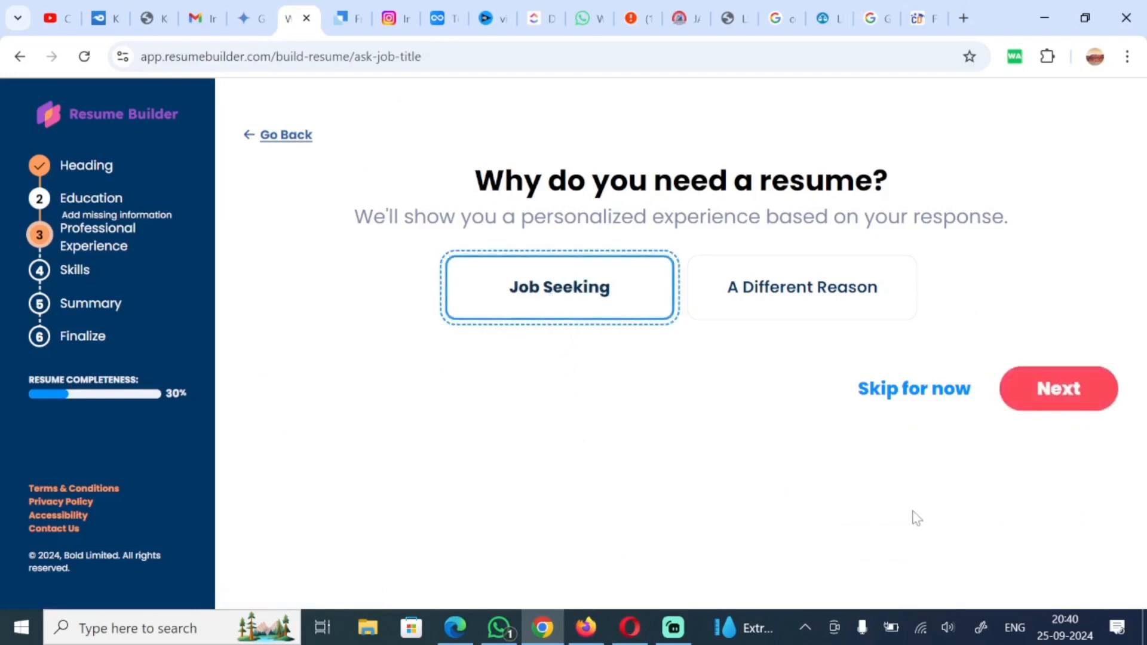
left_click(1053, 401)
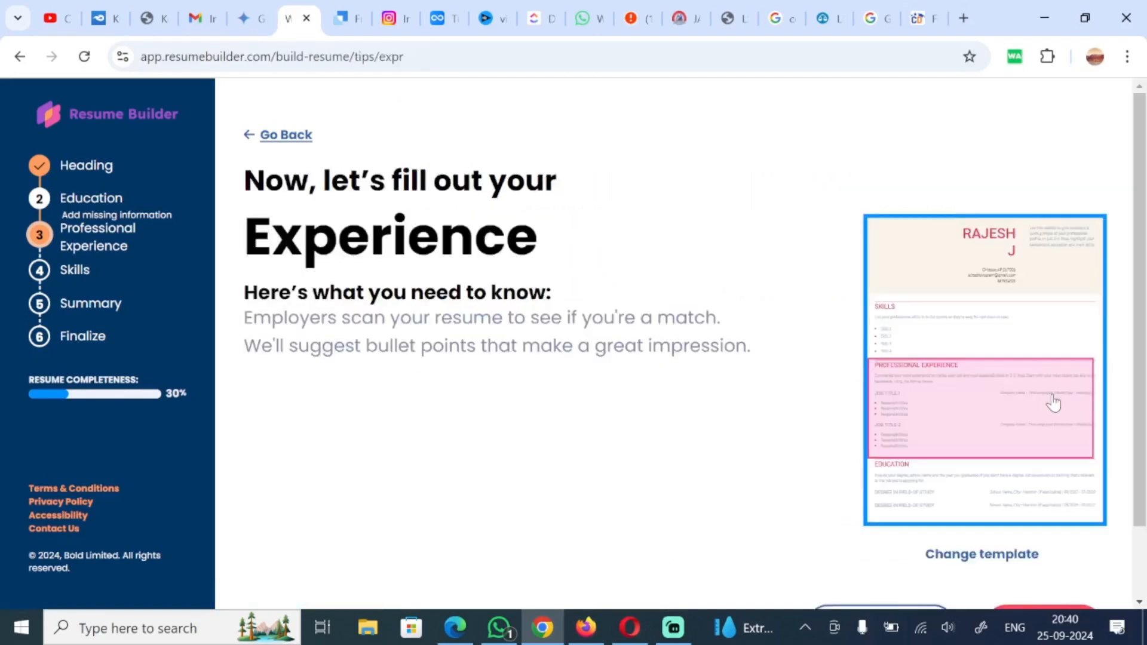
scroll(693, 490, "down", 2)
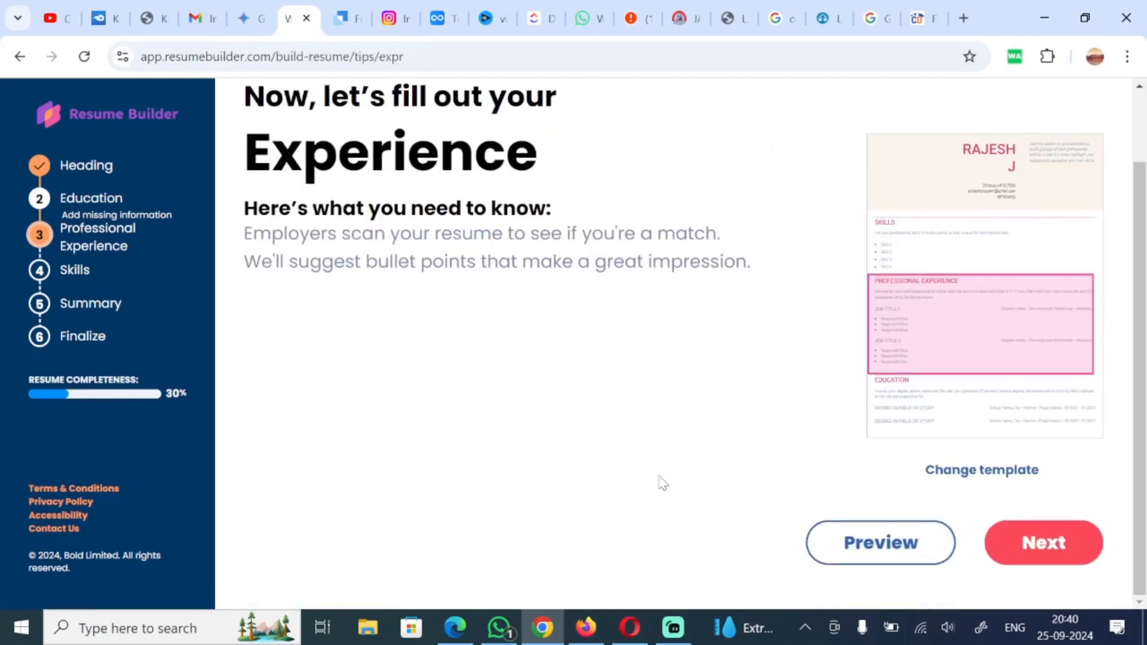
left_click(1054, 559)
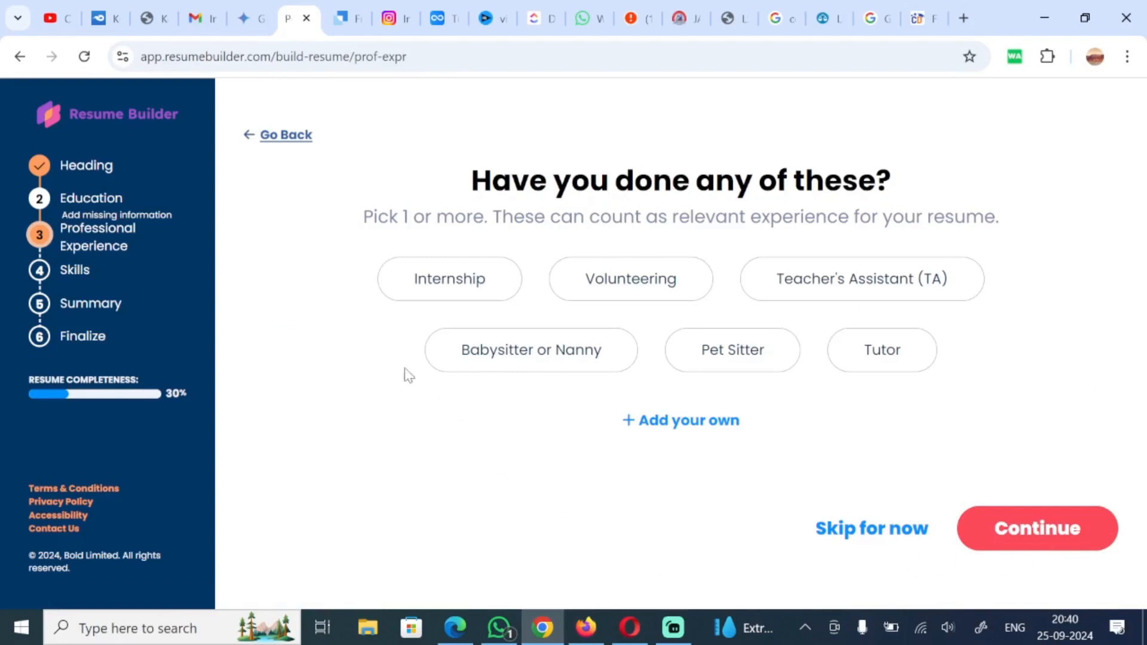
Add Internship as relevant experience and continue with the Intern title, leaving employer, location and dates blank
left_click(454, 290)
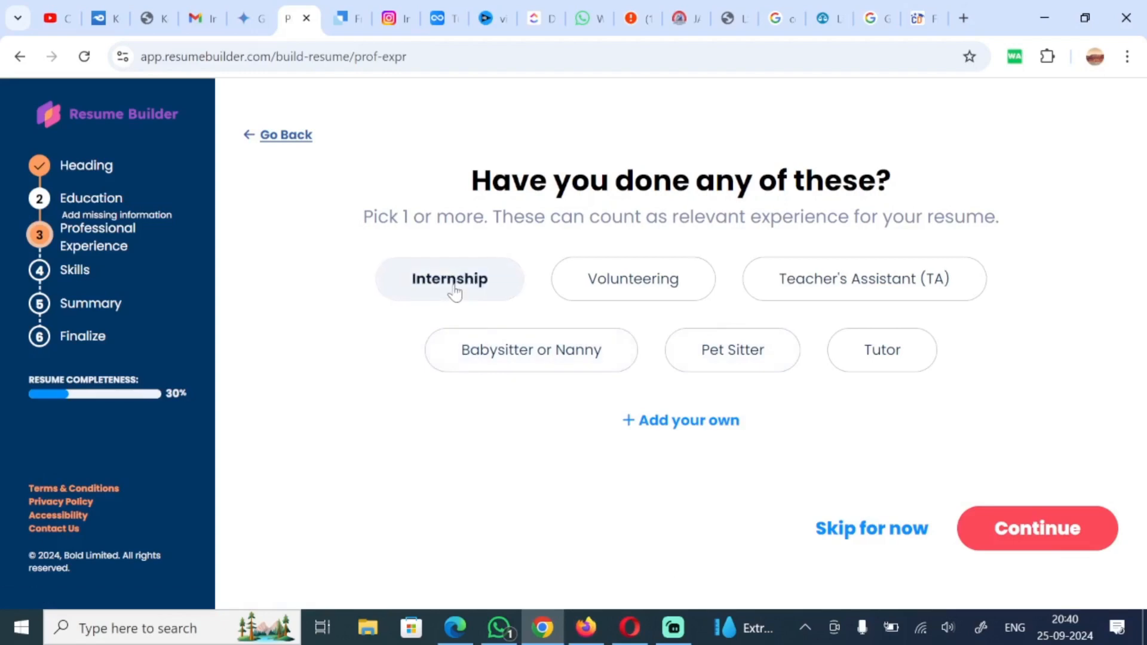
left_click(1040, 535)
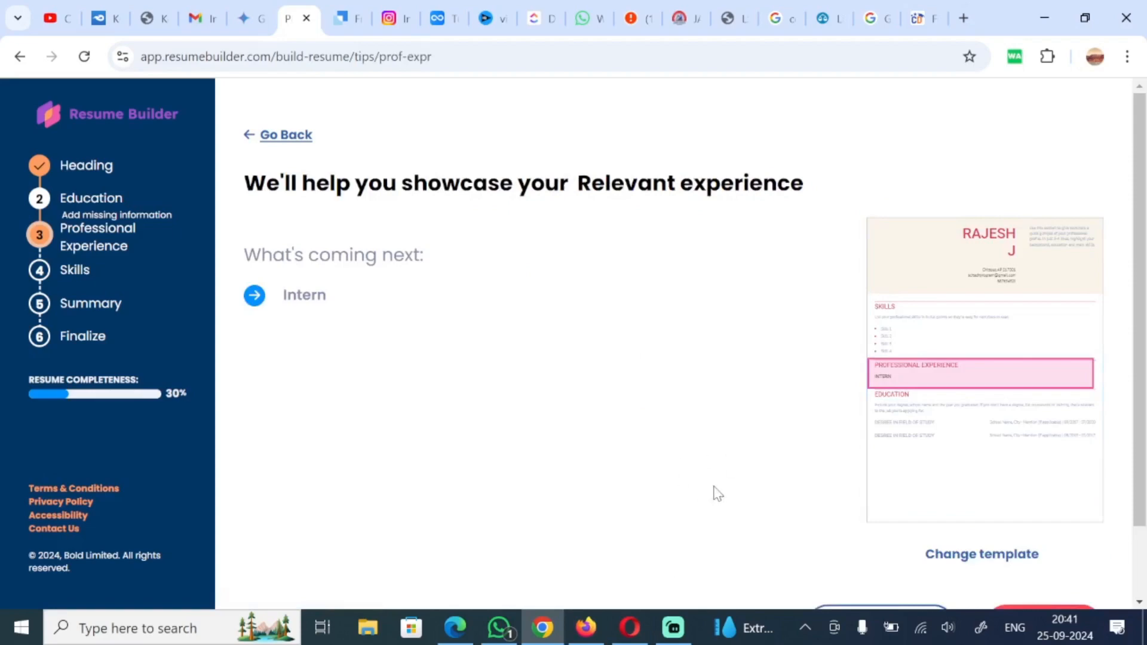
scroll(714, 494, "down", 2)
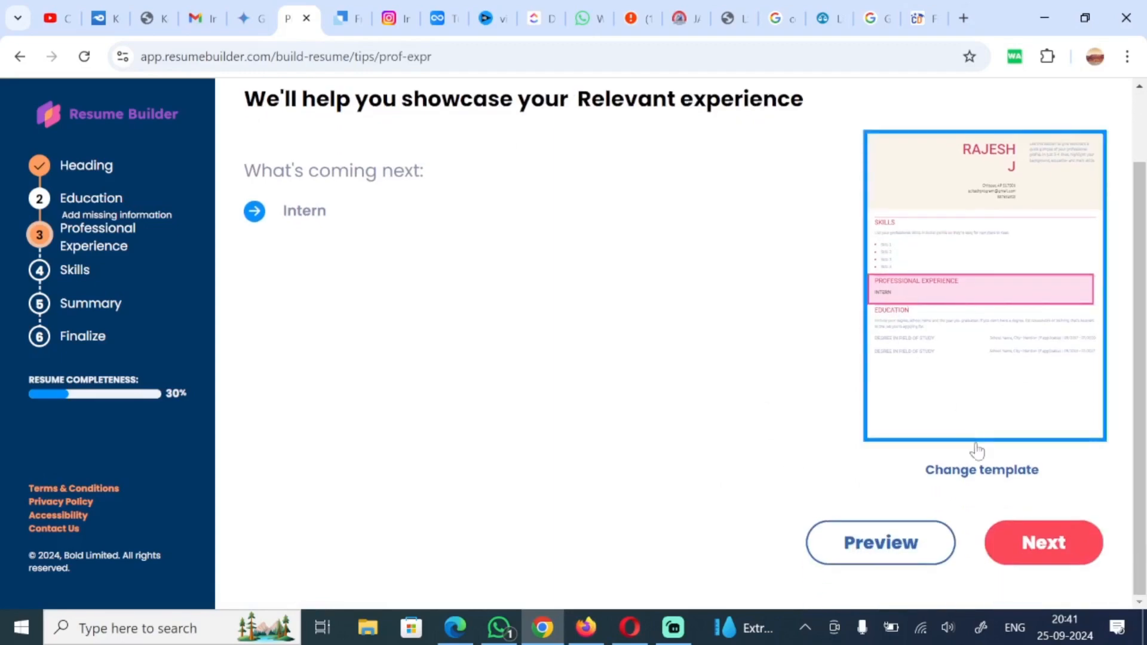
left_click(1039, 544)
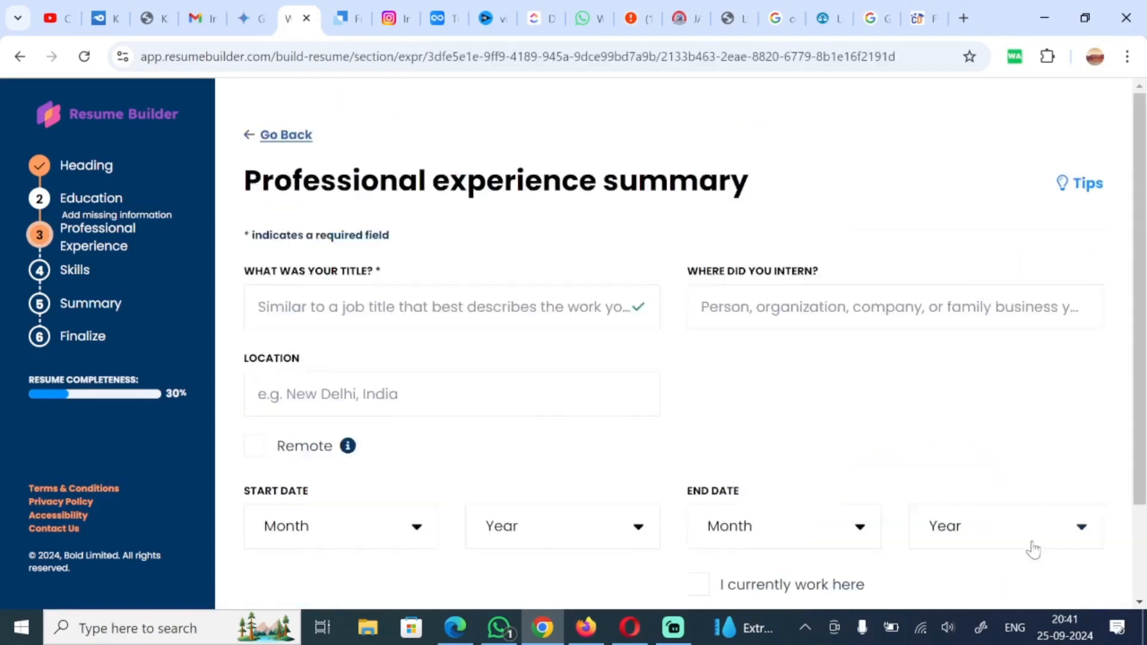
scroll(776, 461, "down", 3)
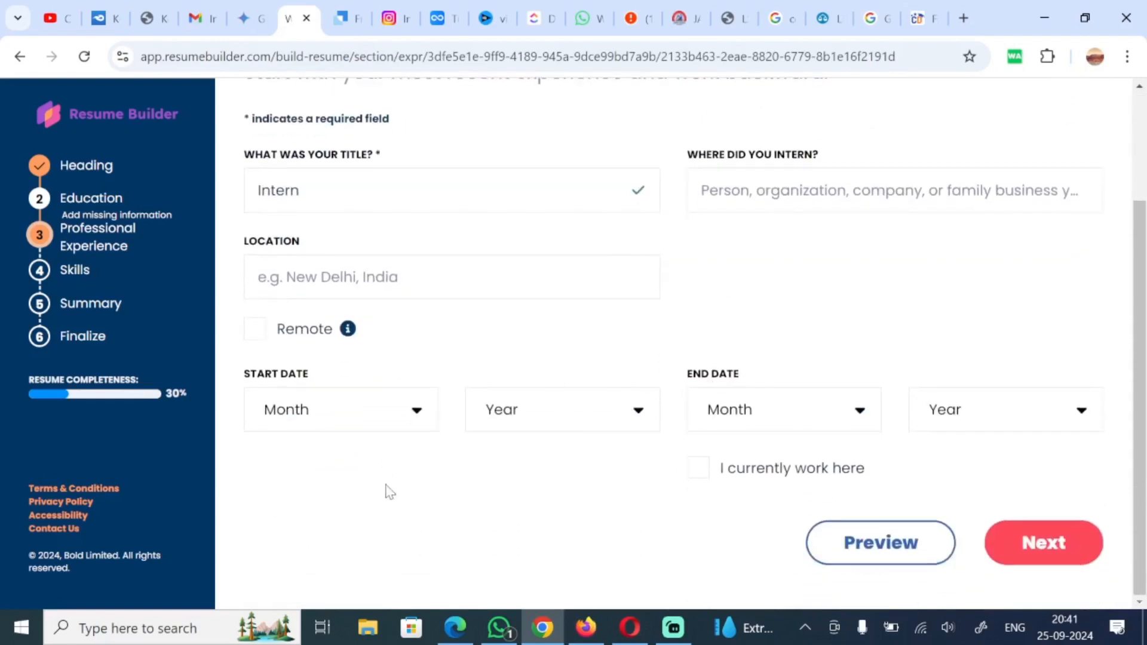
left_click(1055, 554)
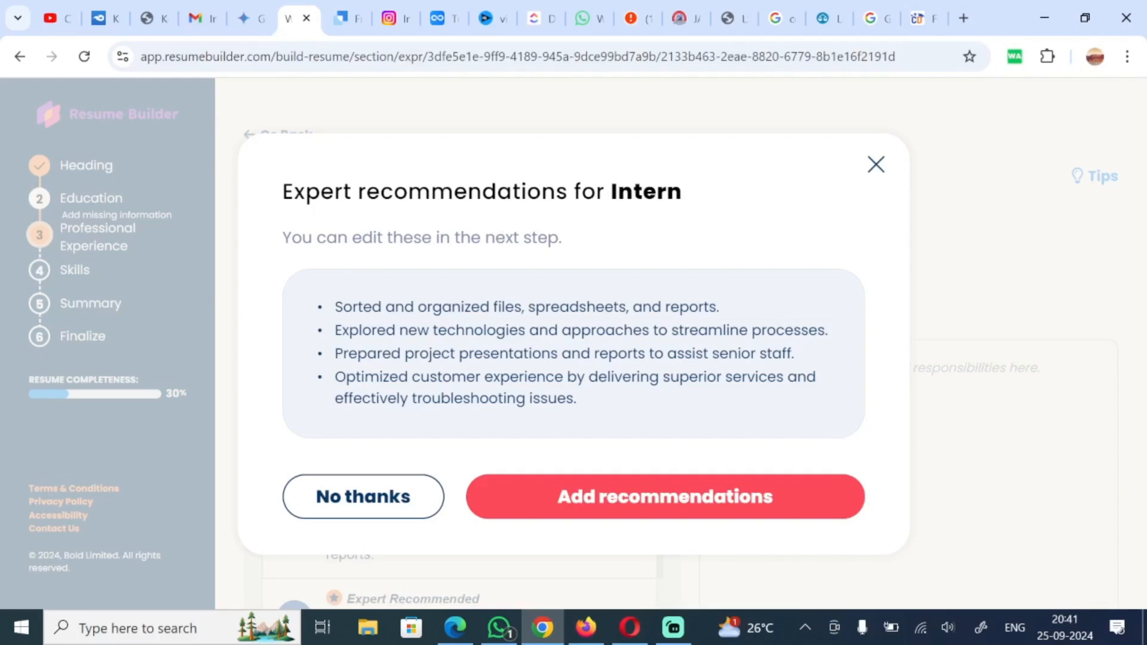
Decline the expert recommendations for Intern, leave the job description empty, and proceed to Skills without adding more experience
left_click(373, 507)
scroll(373, 507, "down", 3)
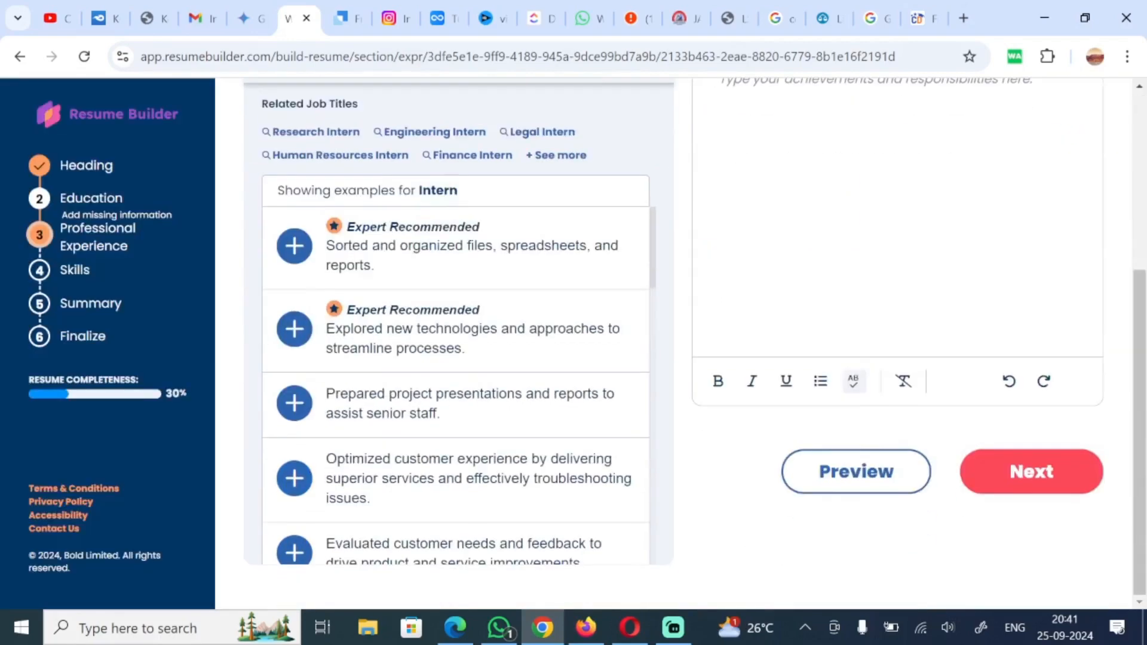
scroll(866, 501, "down", 1)
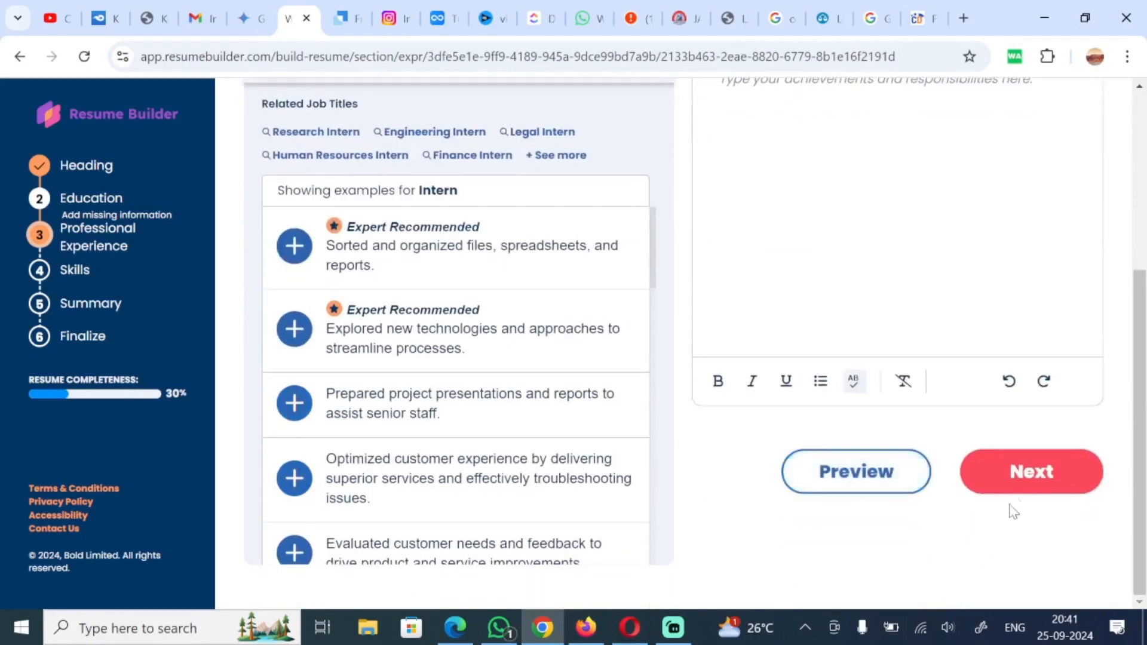
left_click(1031, 475)
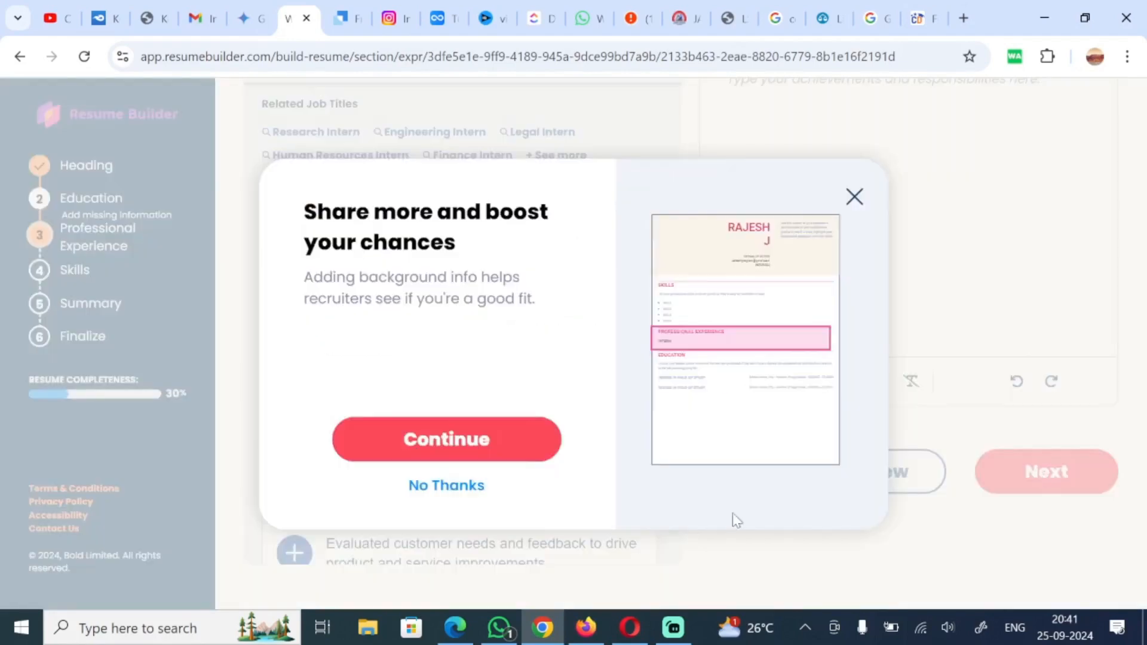
left_click(449, 488)
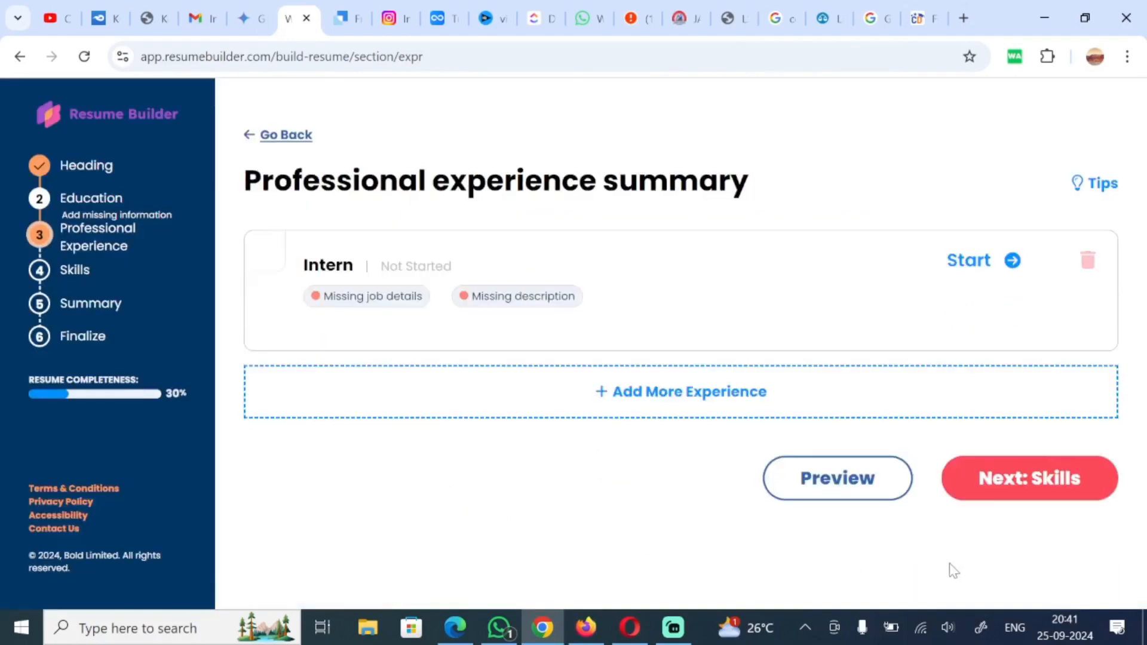
left_click(1003, 482)
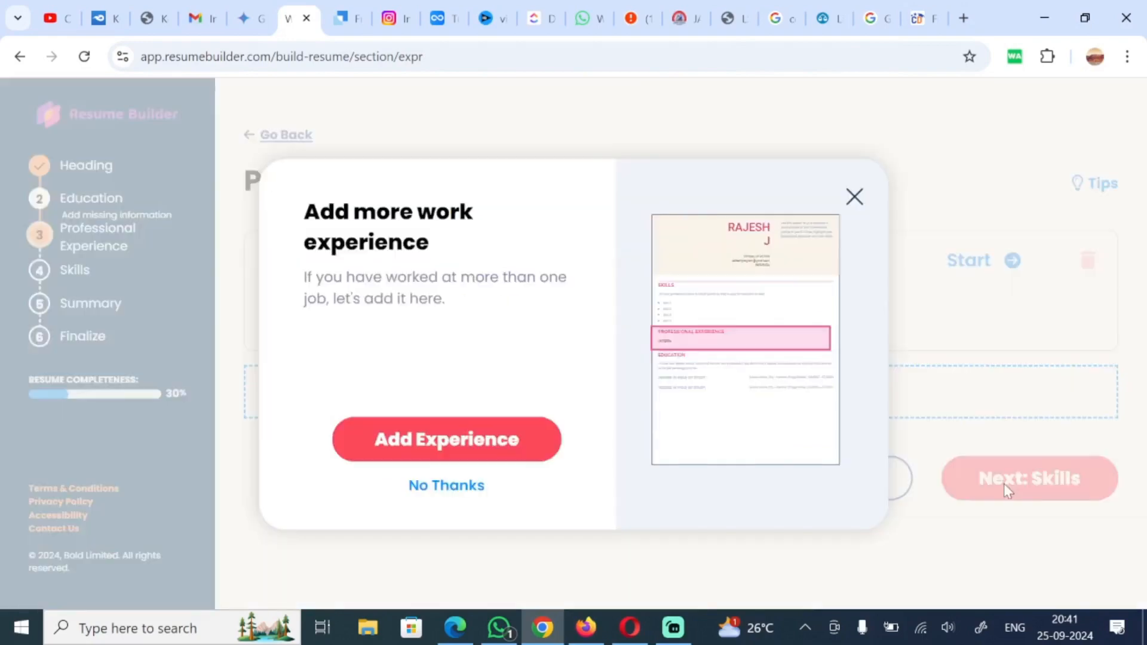
left_click(448, 489)
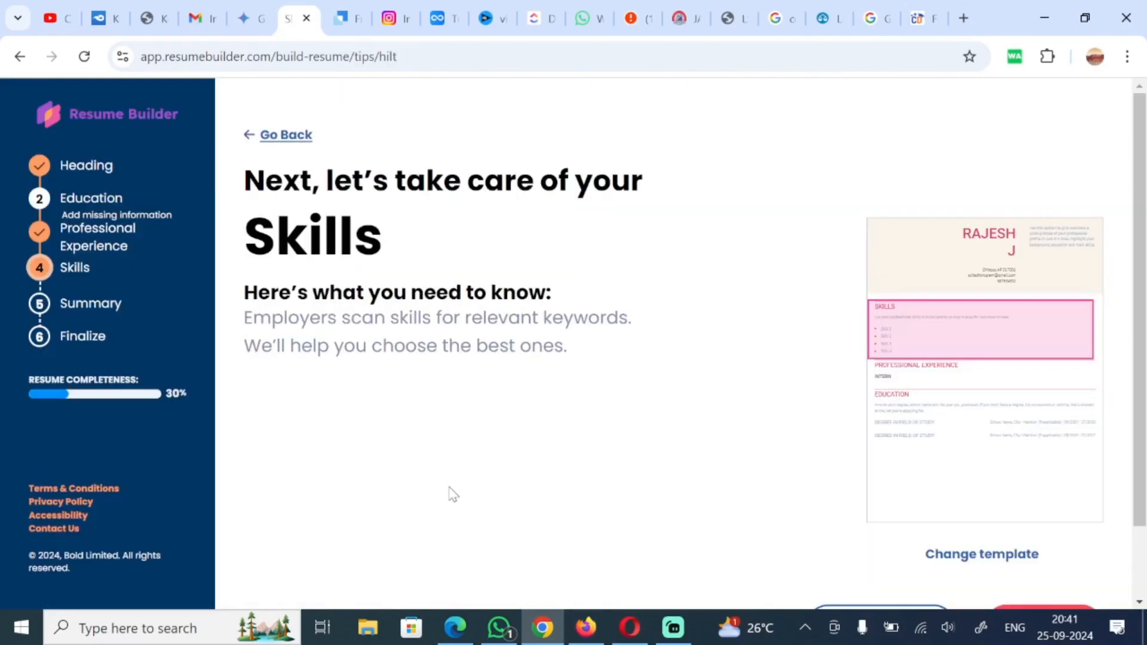
Pass the Skills introduction, decline the suggested Intern skills, and continue to Summary with the skills list empty
scroll(669, 500, "down", 1)
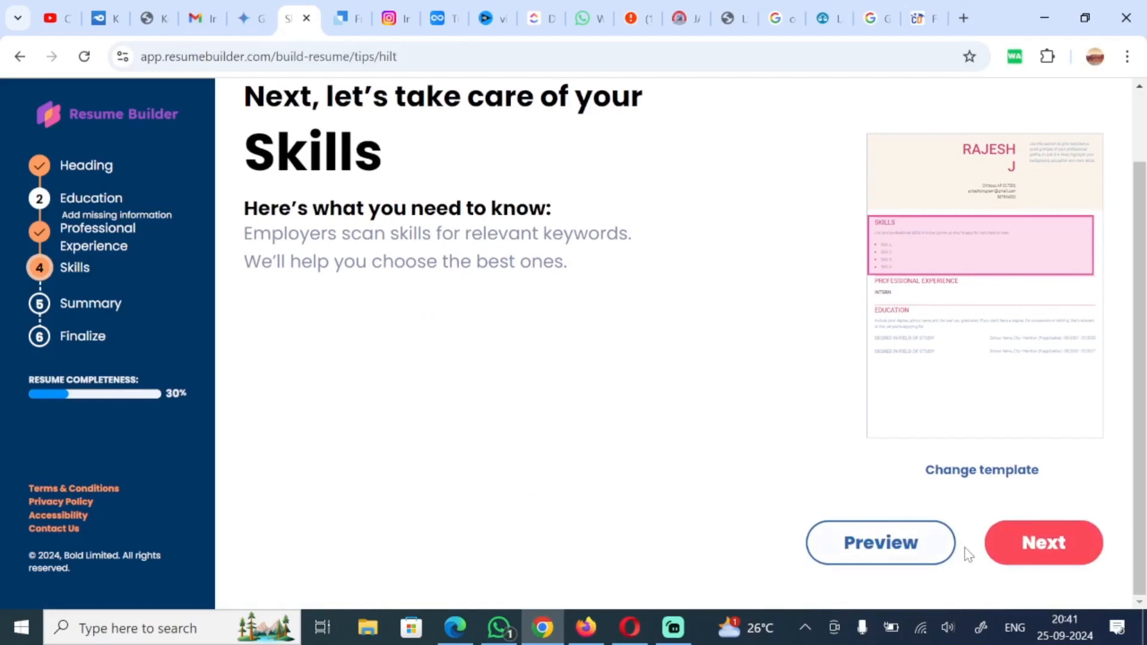
left_click(1040, 544)
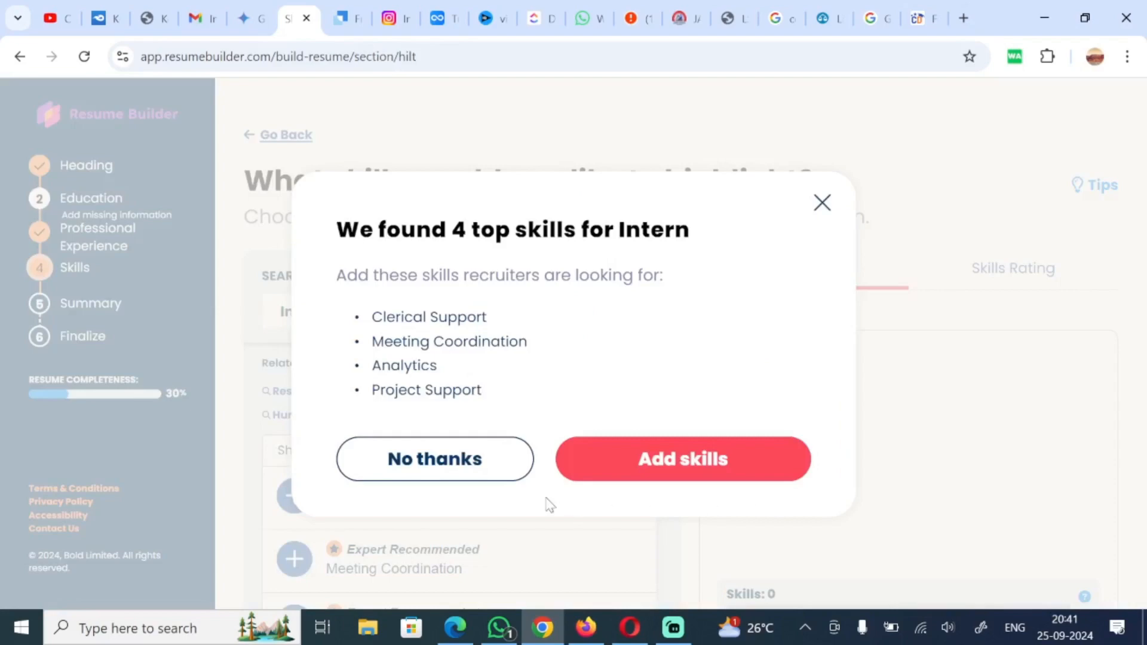
left_click(468, 472)
scroll(823, 511, "down", 5)
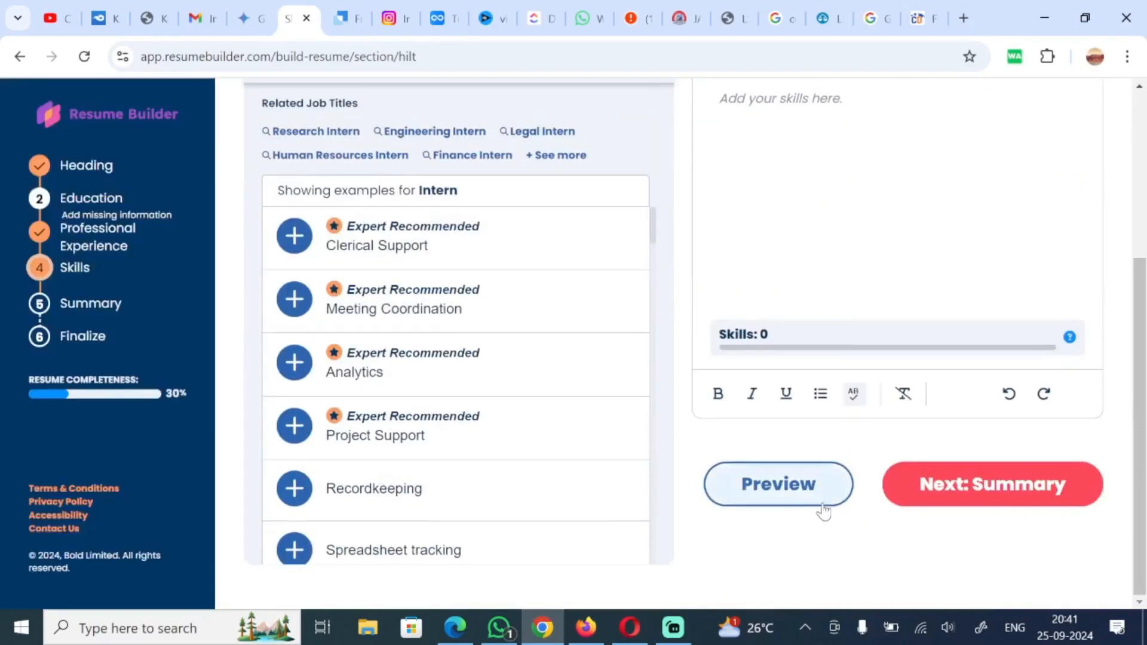
left_click(976, 493)
Pass the Summary introduction, decline the recommended summary text, and continue to the extra sections with the summary blank
scroll(977, 494, "down", 1)
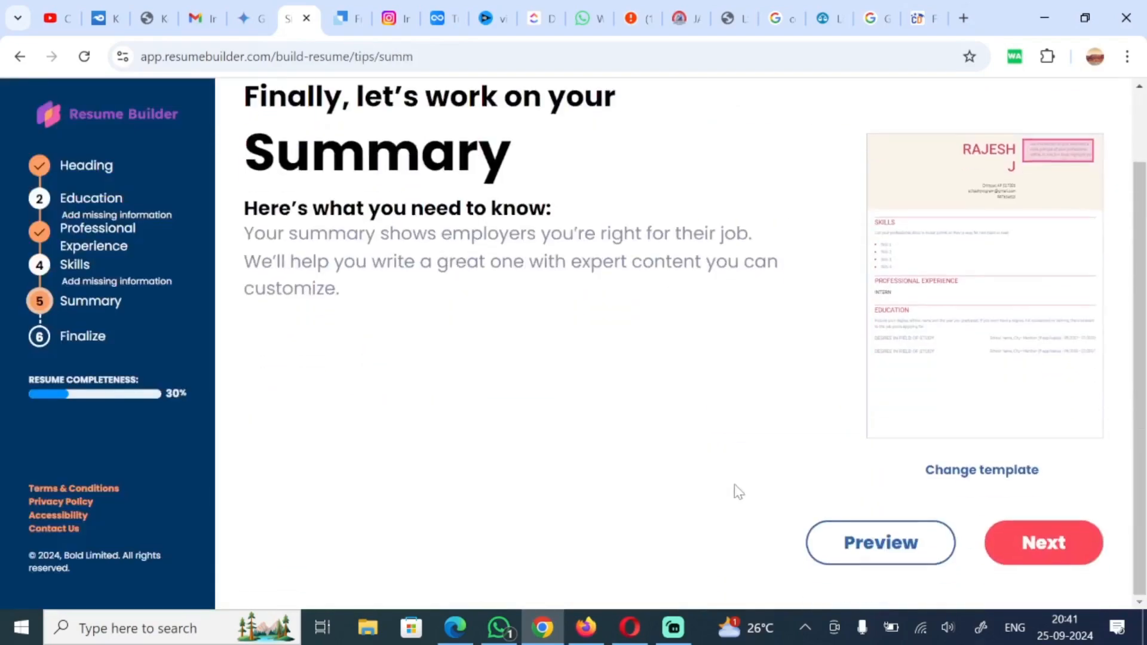
left_click(1029, 549)
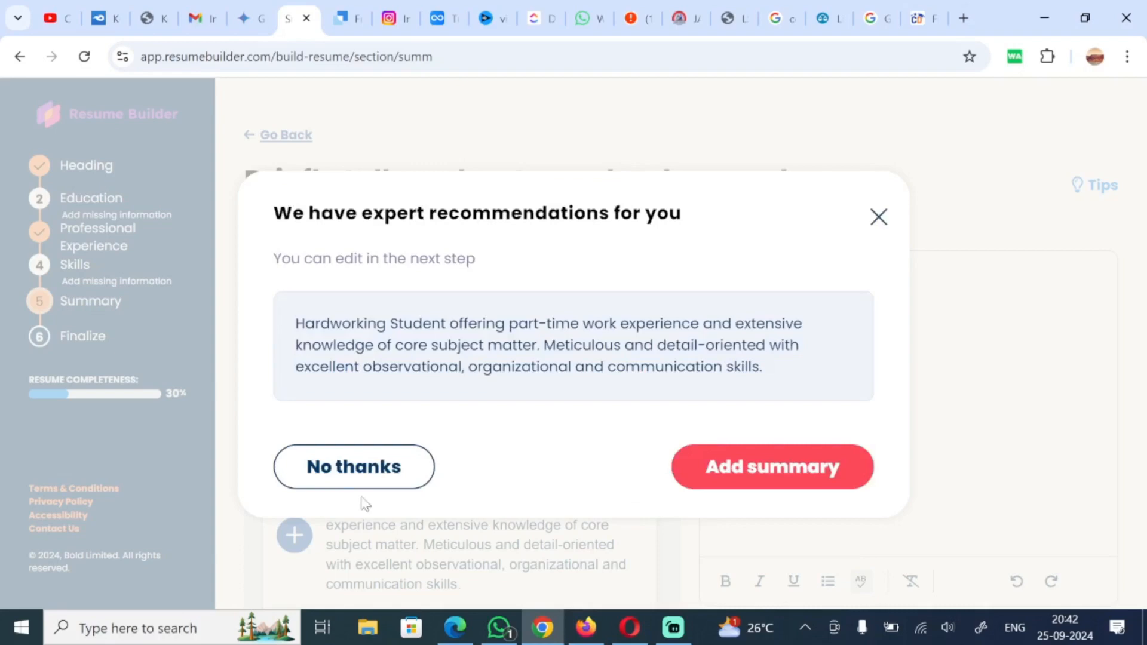
left_click(338, 476)
scroll(675, 486, "down", 4)
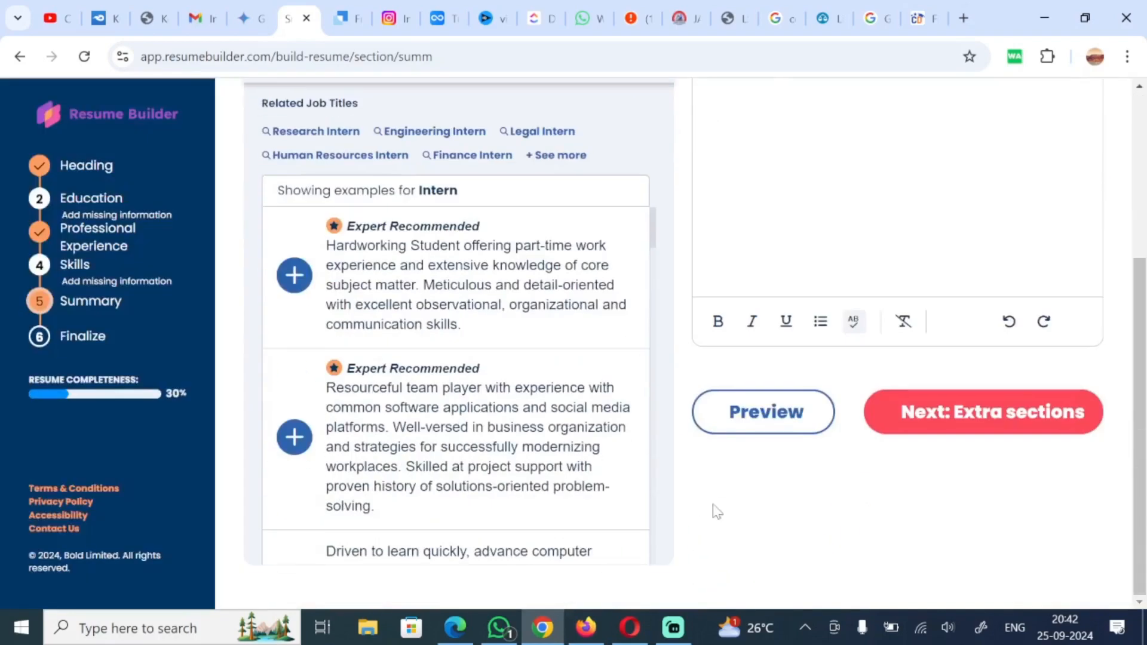
left_click(971, 421)
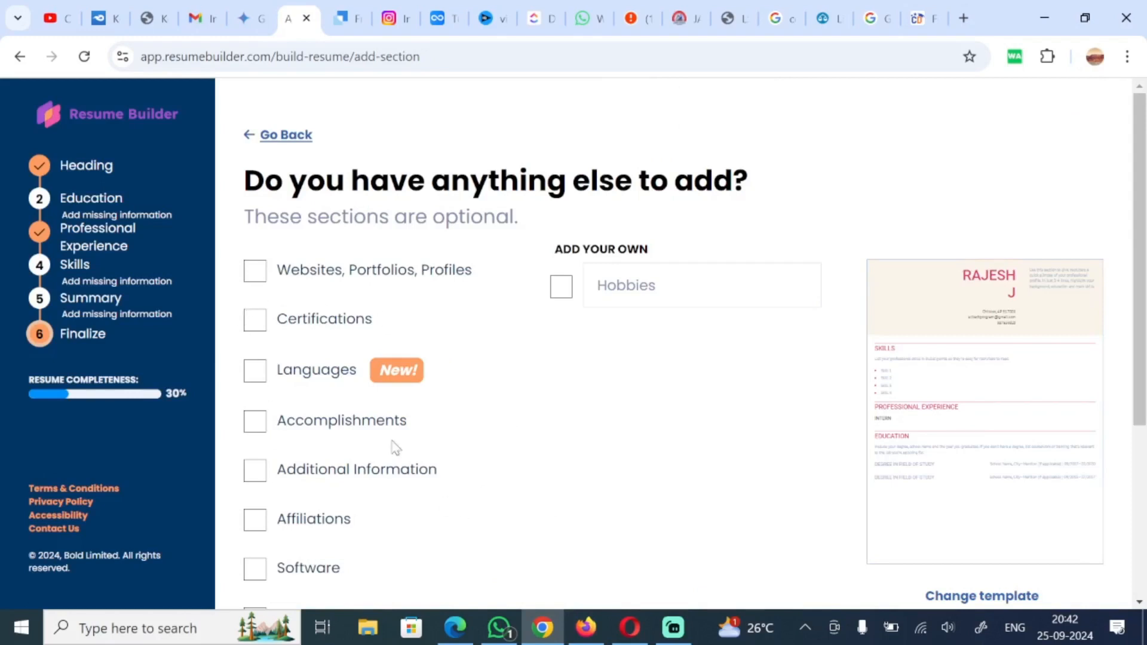
Skip all optional extra sections to reach the final resume, and close its template gallery
scroll(344, 524, "down", 5)
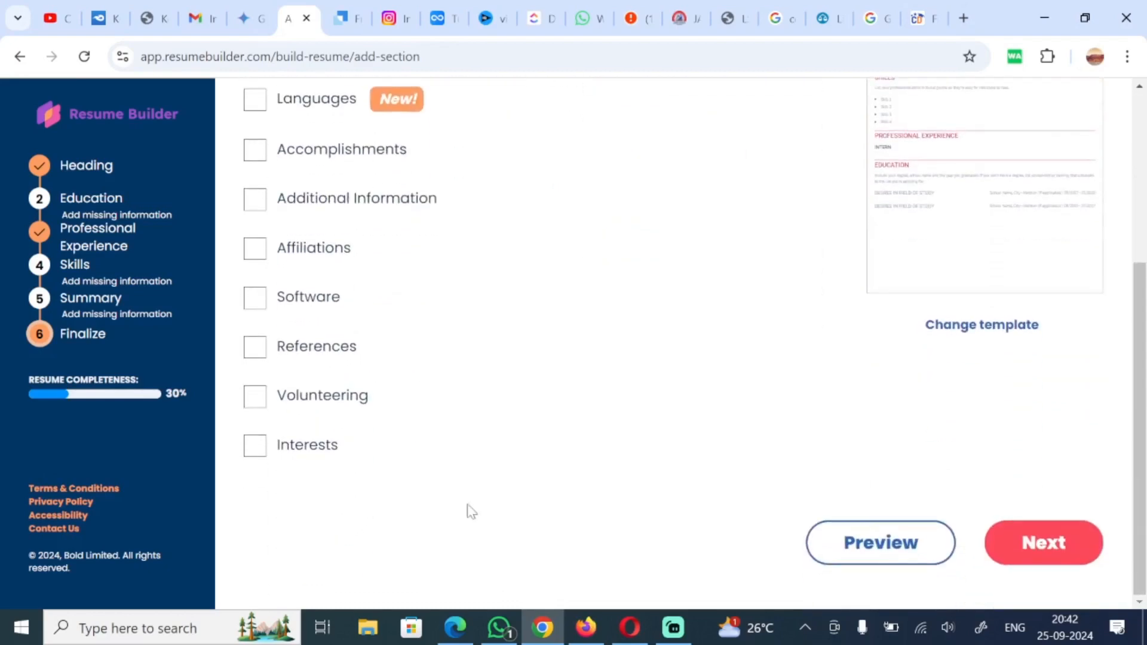
left_click(1056, 543)
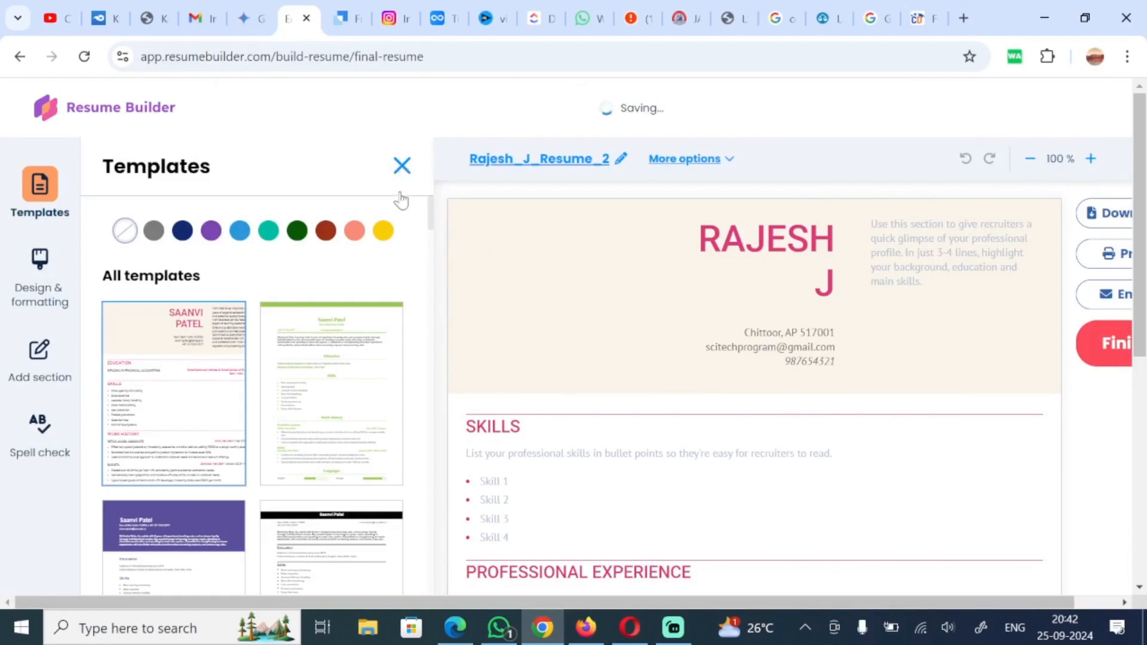
left_click(401, 167)
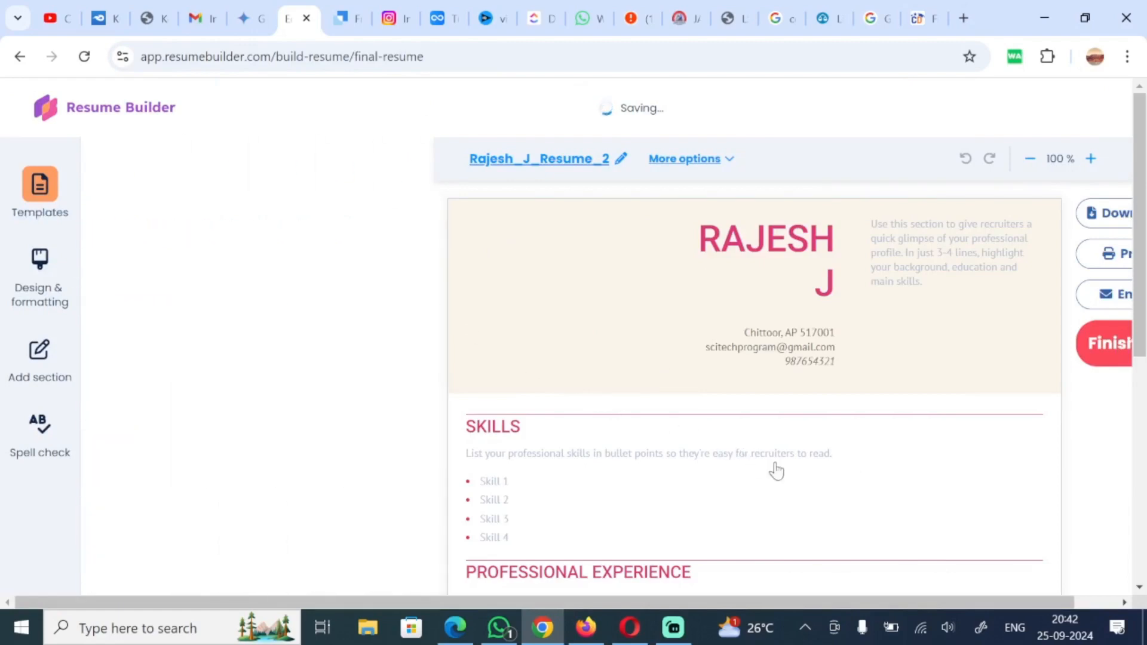
Review the finished resume page from the contact header through the skills, professional experience and education sections
scroll(849, 487, "down", 2)
scroll(820, 487, "up", 2)
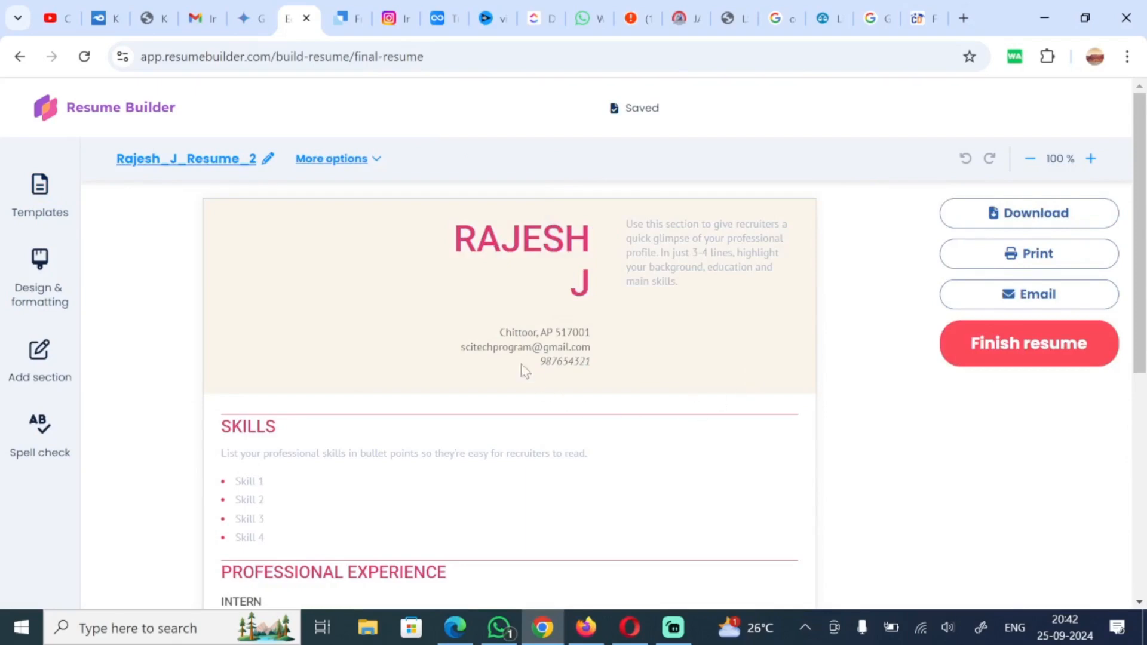
scroll(504, 454, "down", 1)
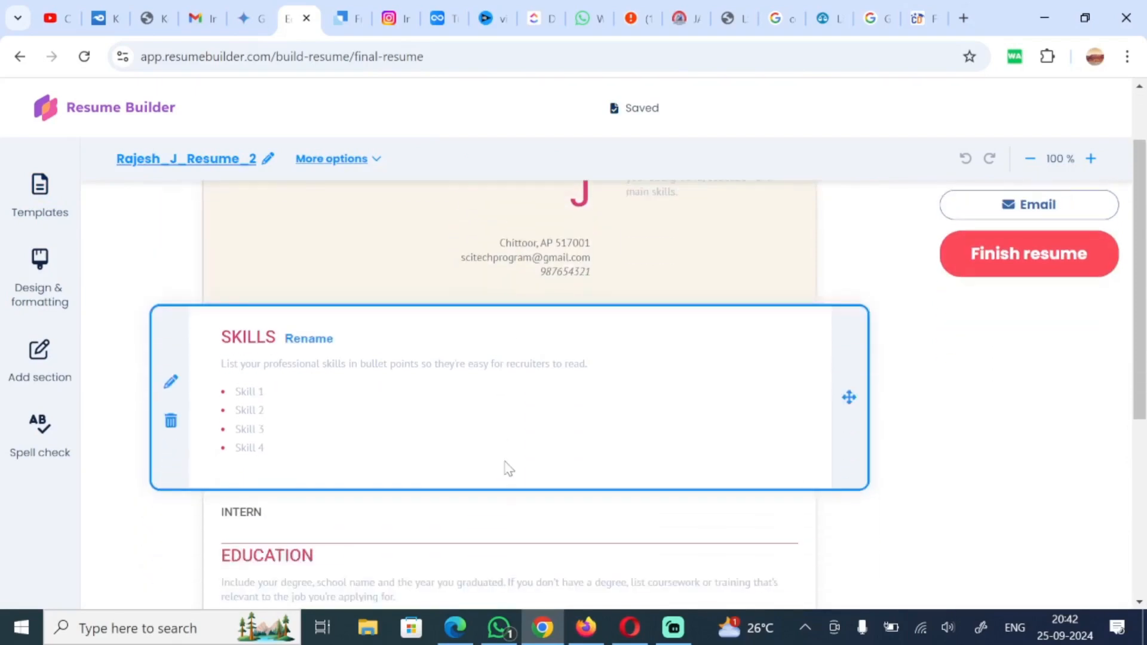
scroll(504, 468, "down", 3)
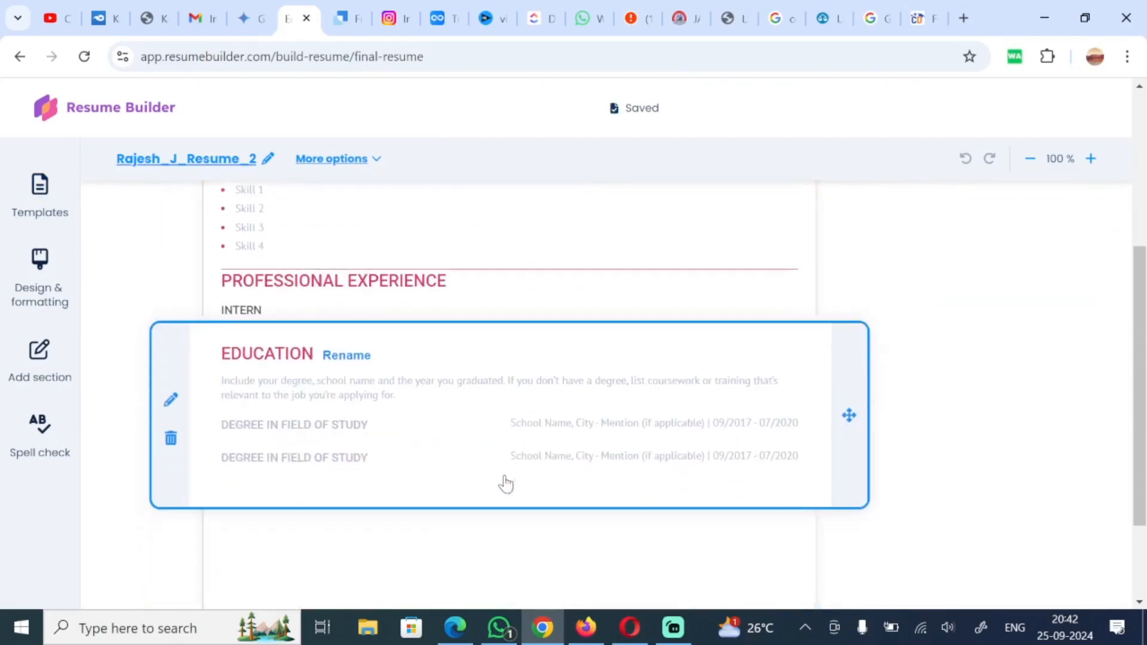
scroll(505, 483, "down", 1)
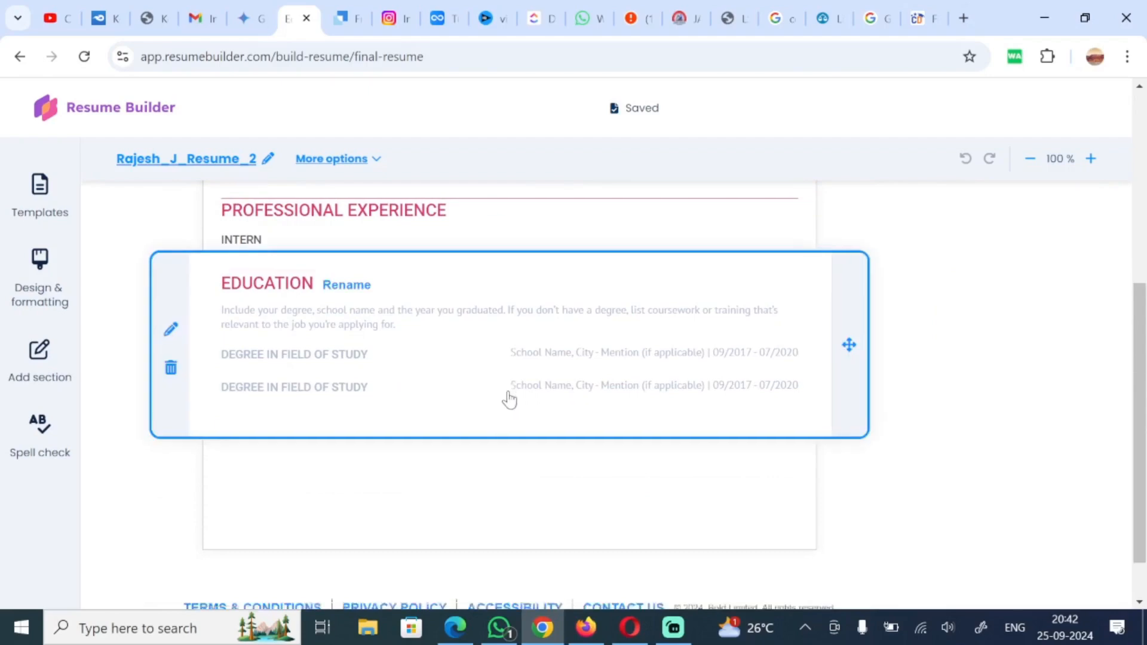
scroll(513, 412, "down", 1)
scroll(621, 438, "up", 4)
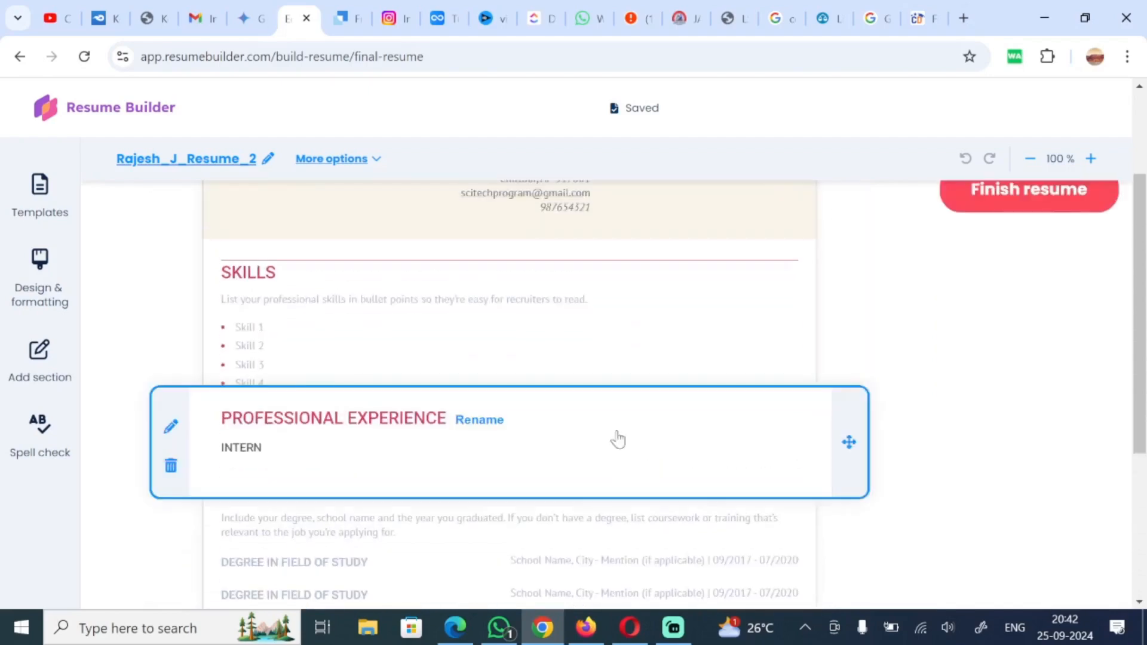
scroll(862, 417, "up", 3)
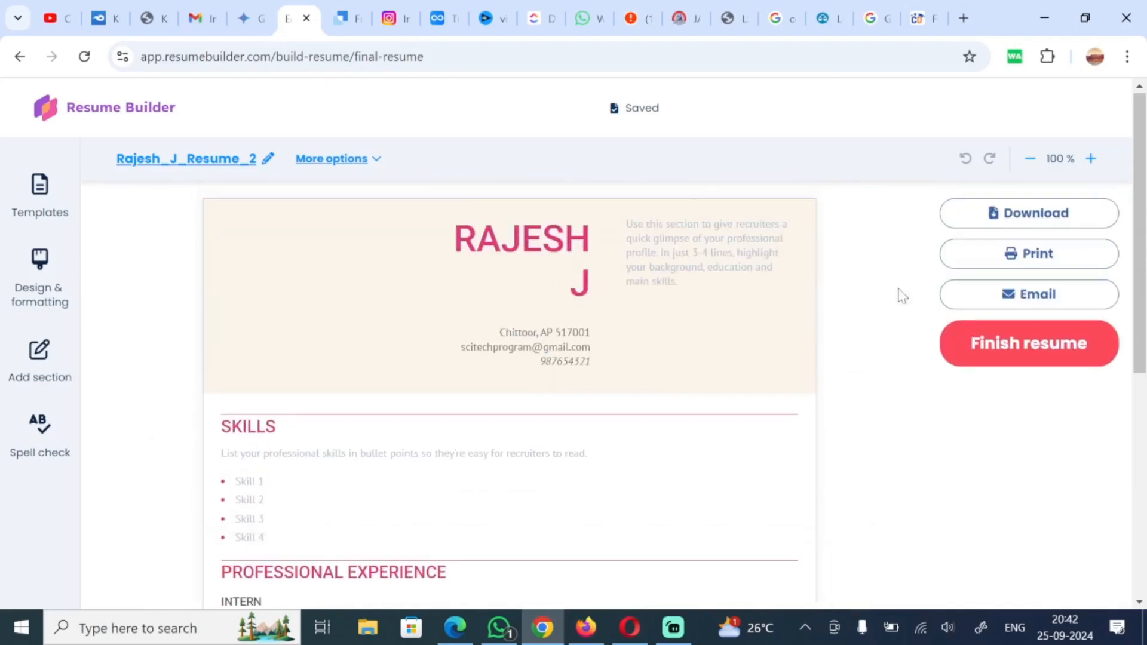
scroll(634, 364, "down", 7)
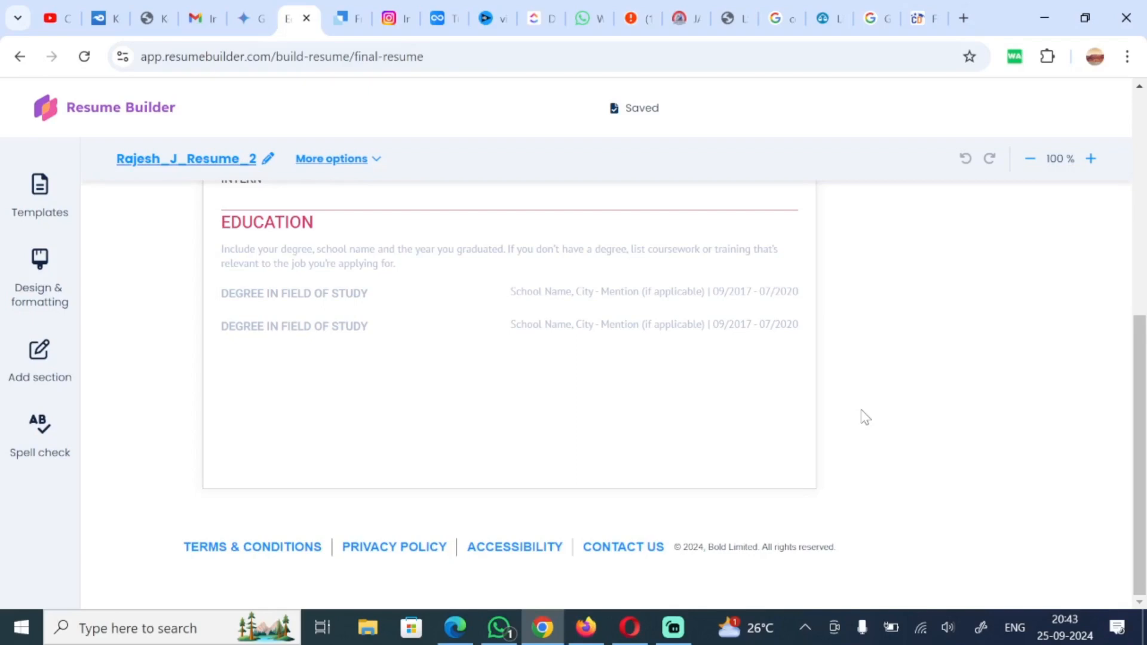
scroll(861, 420, "up", 10)
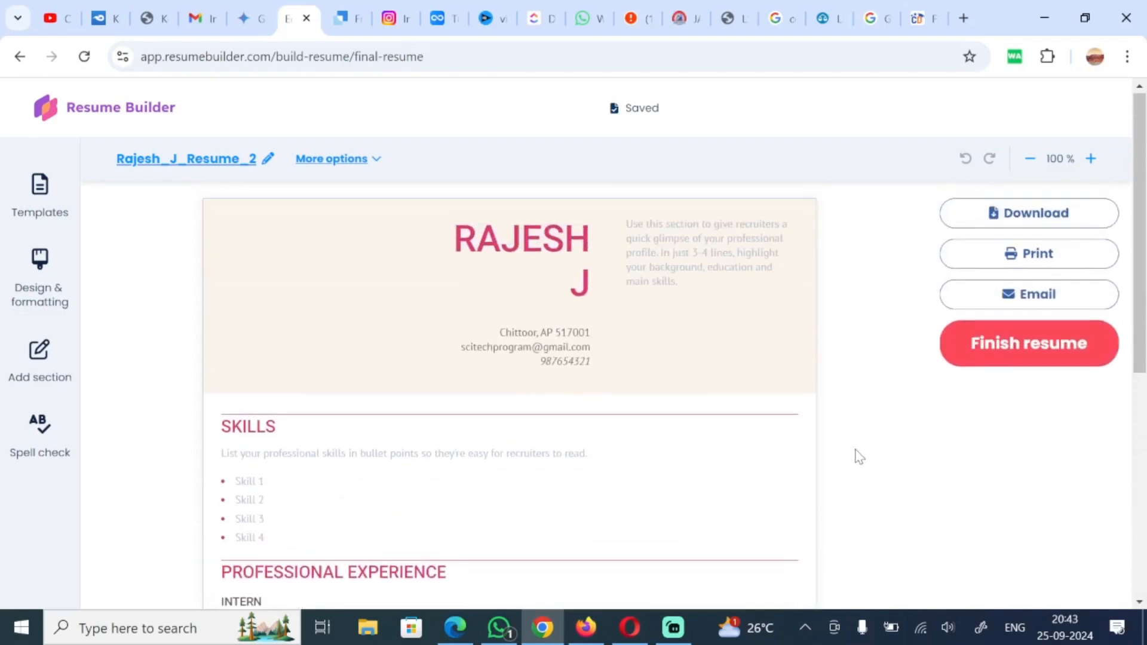